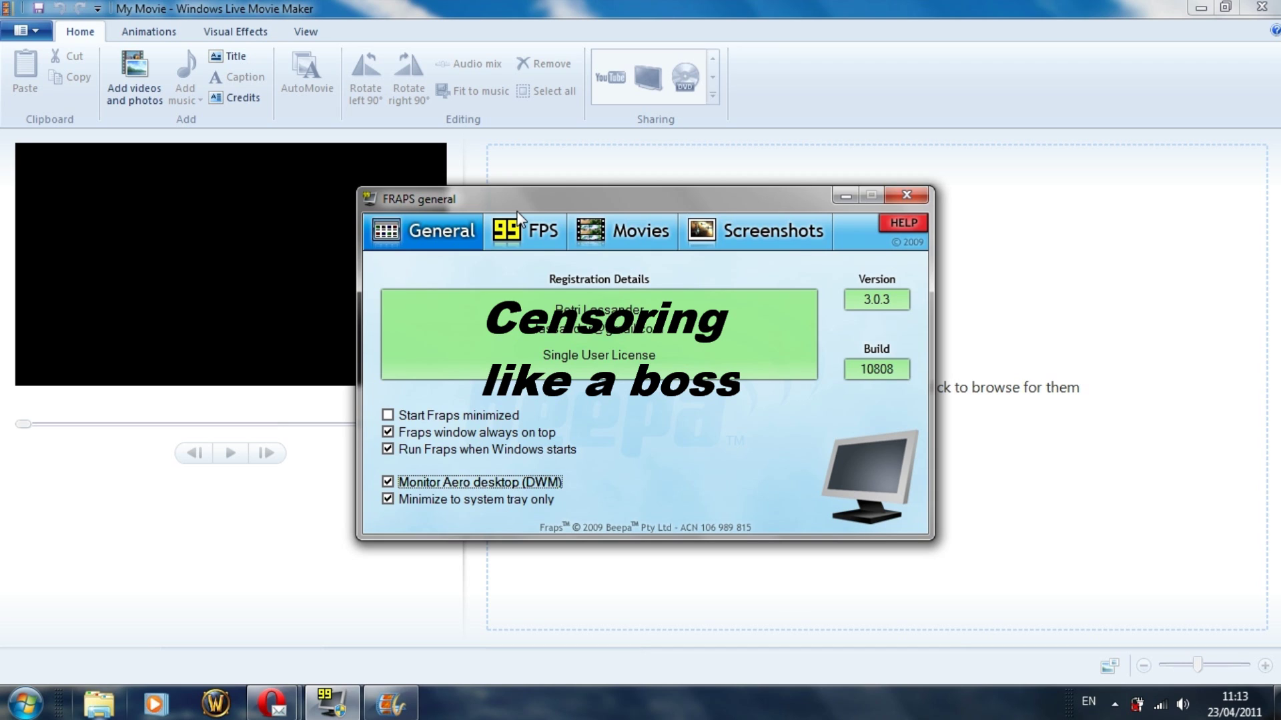
Show the FRAPS Movies settings: F9 capture hotkey and 30 fps full-size capture.
left_click(597, 229)
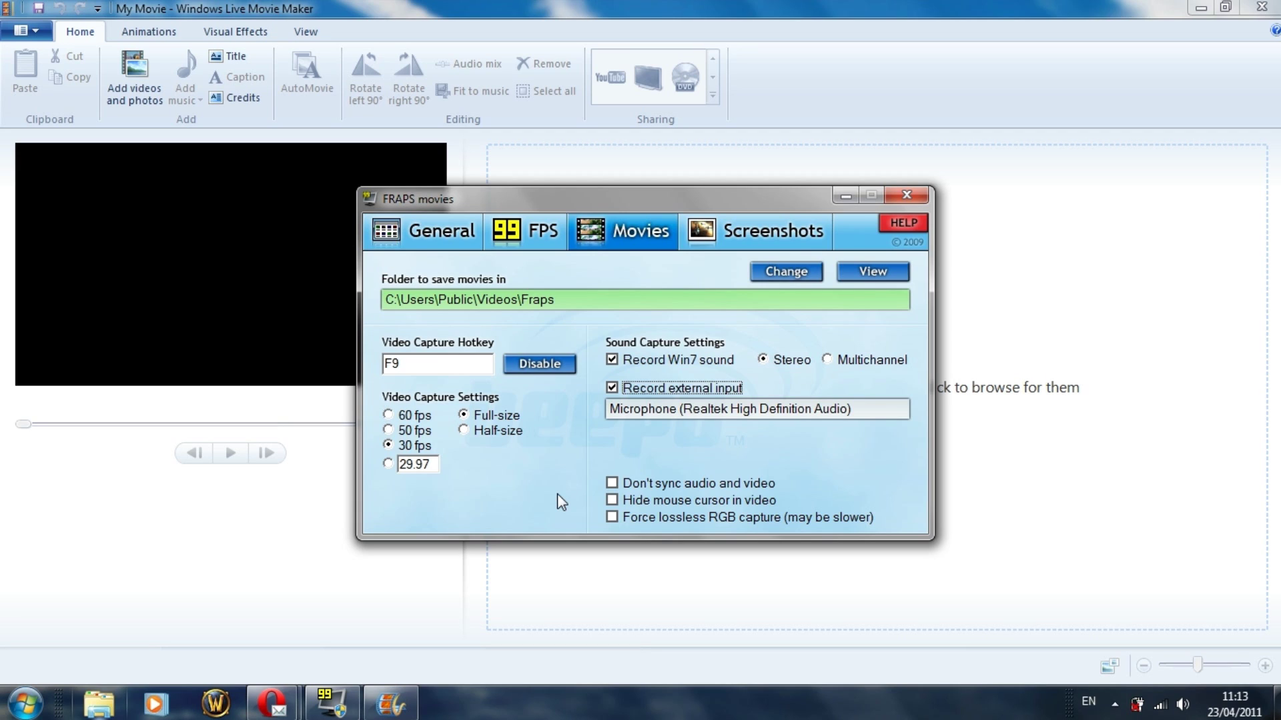
Return to the FRAPS General settings page showing version 3.0.3.
left_click(430, 231)
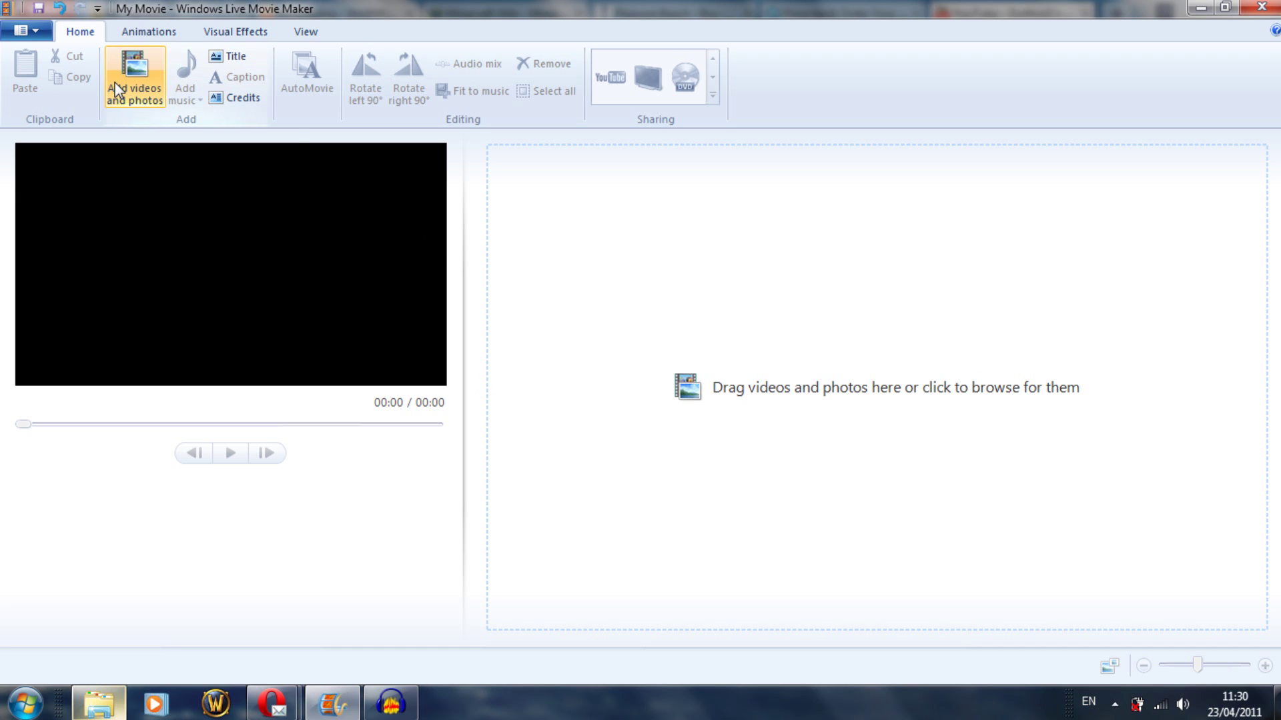
left_click(789, 349)
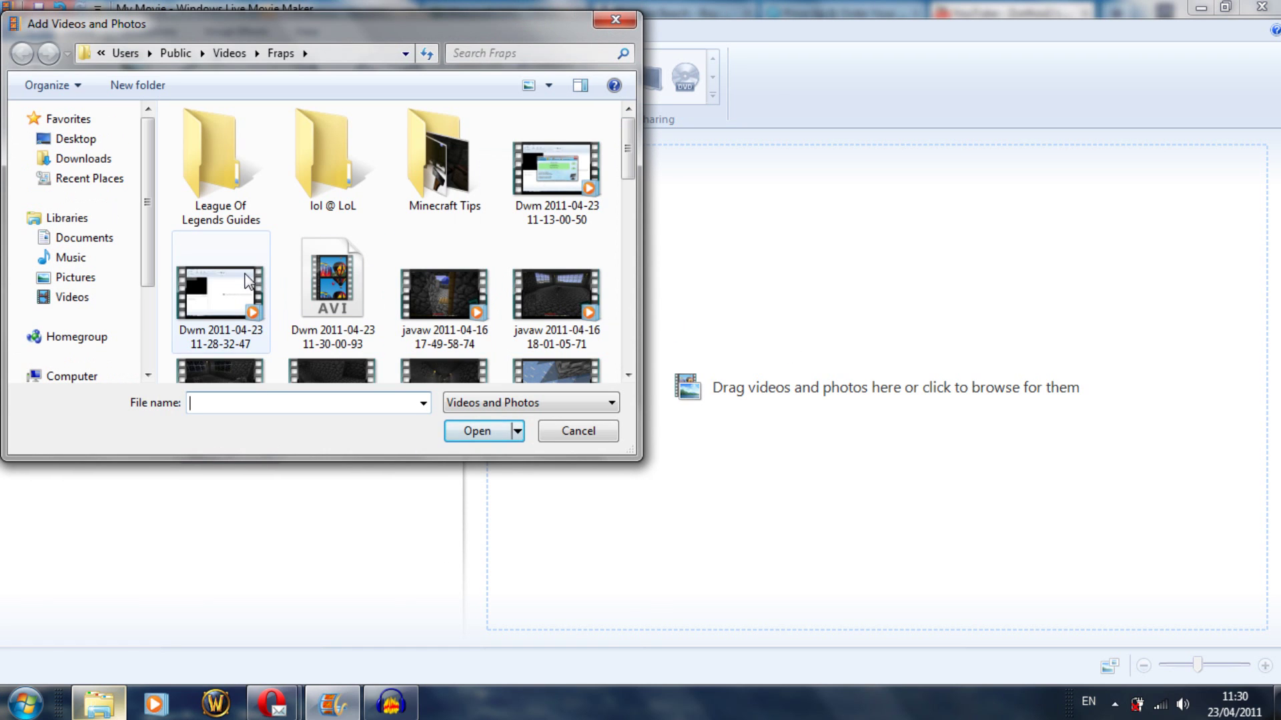
left_click(247, 279)
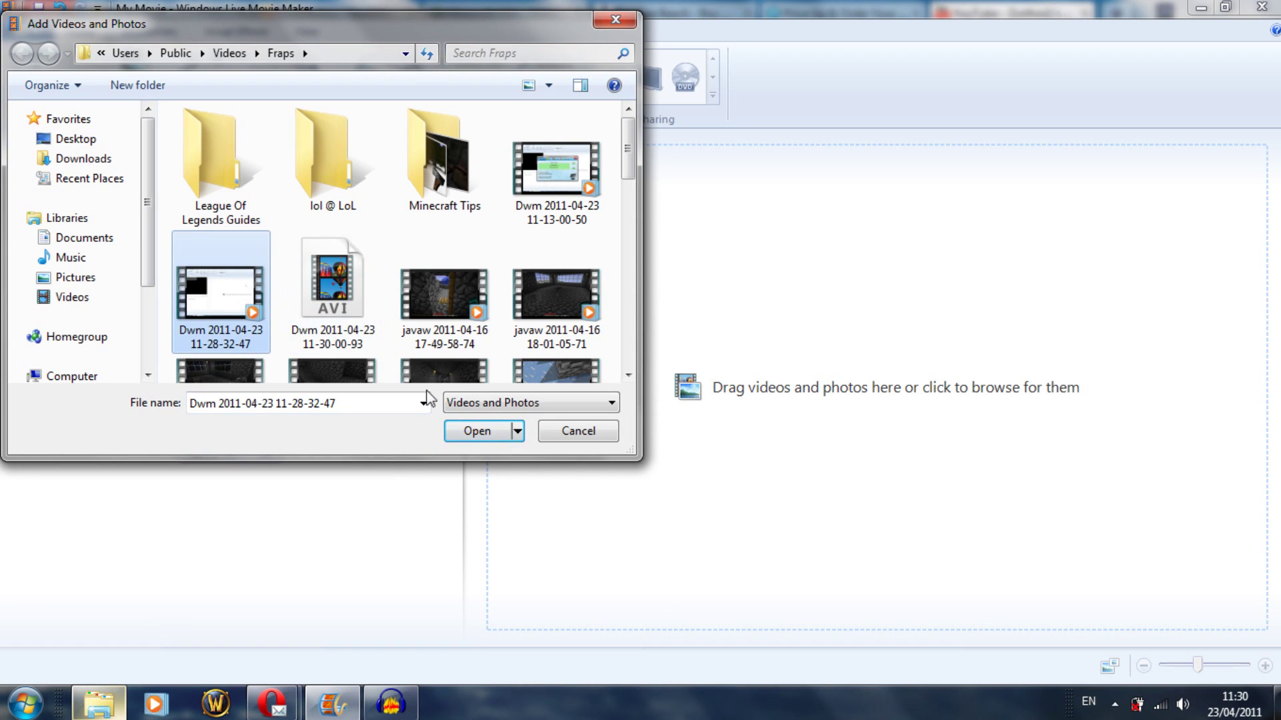
left_click(479, 439)
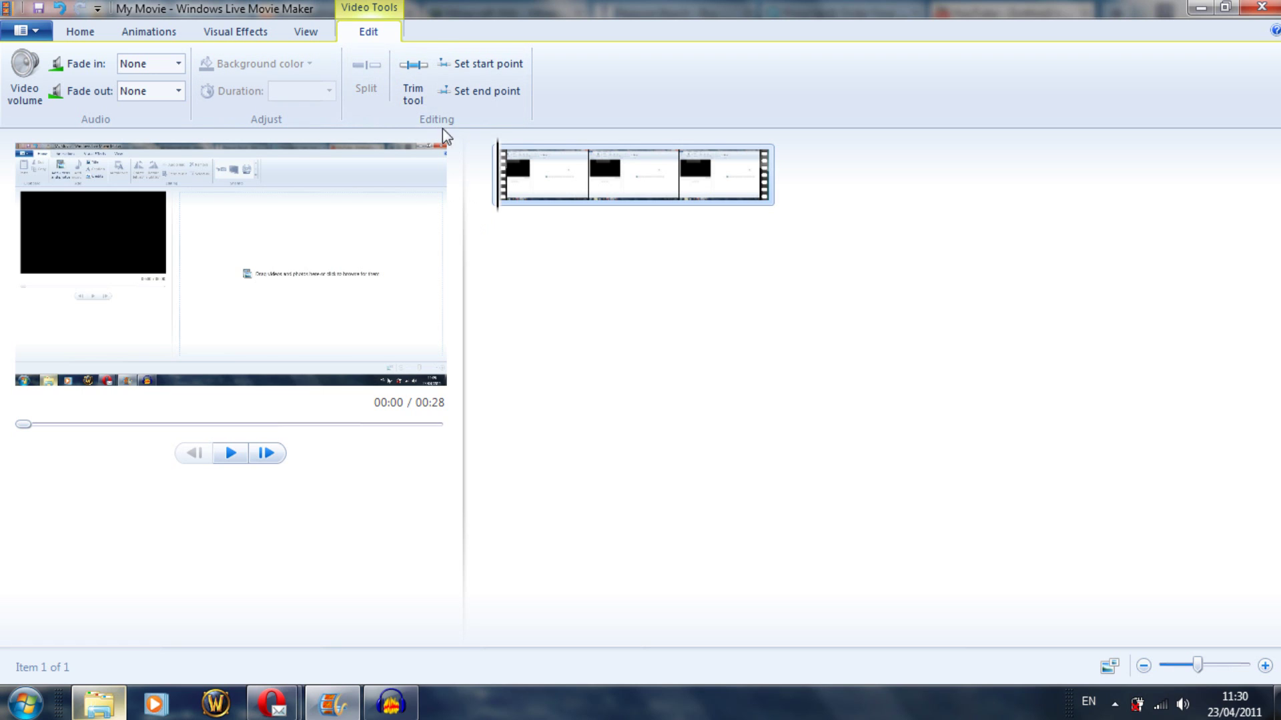
left_click(240, 33)
left_click(308, 32)
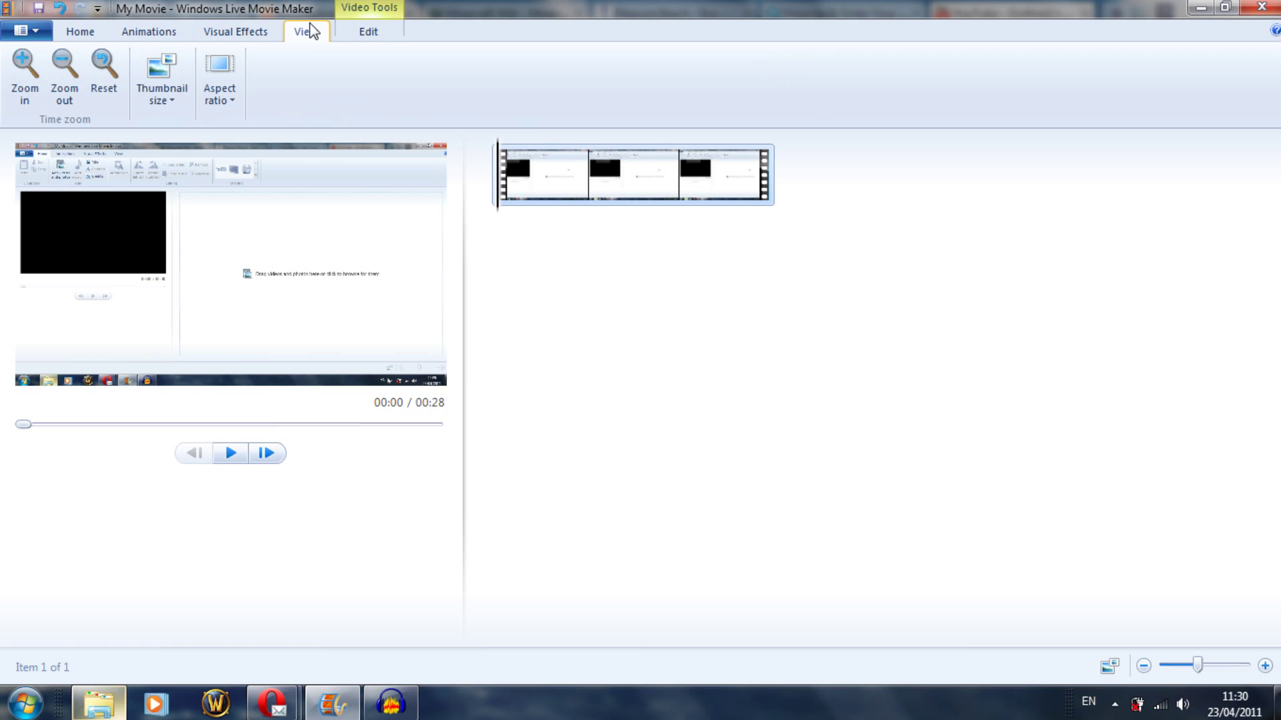
left_click(231, 101)
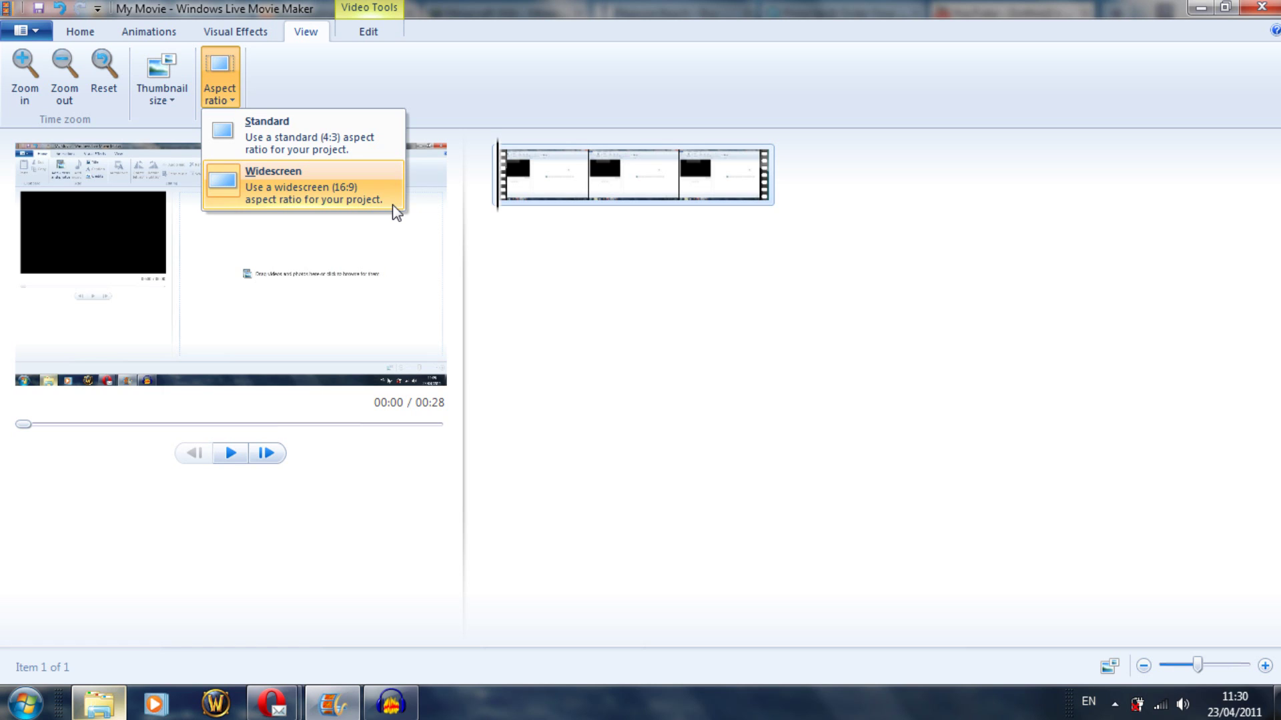
left_click(354, 77)
left_click(369, 31)
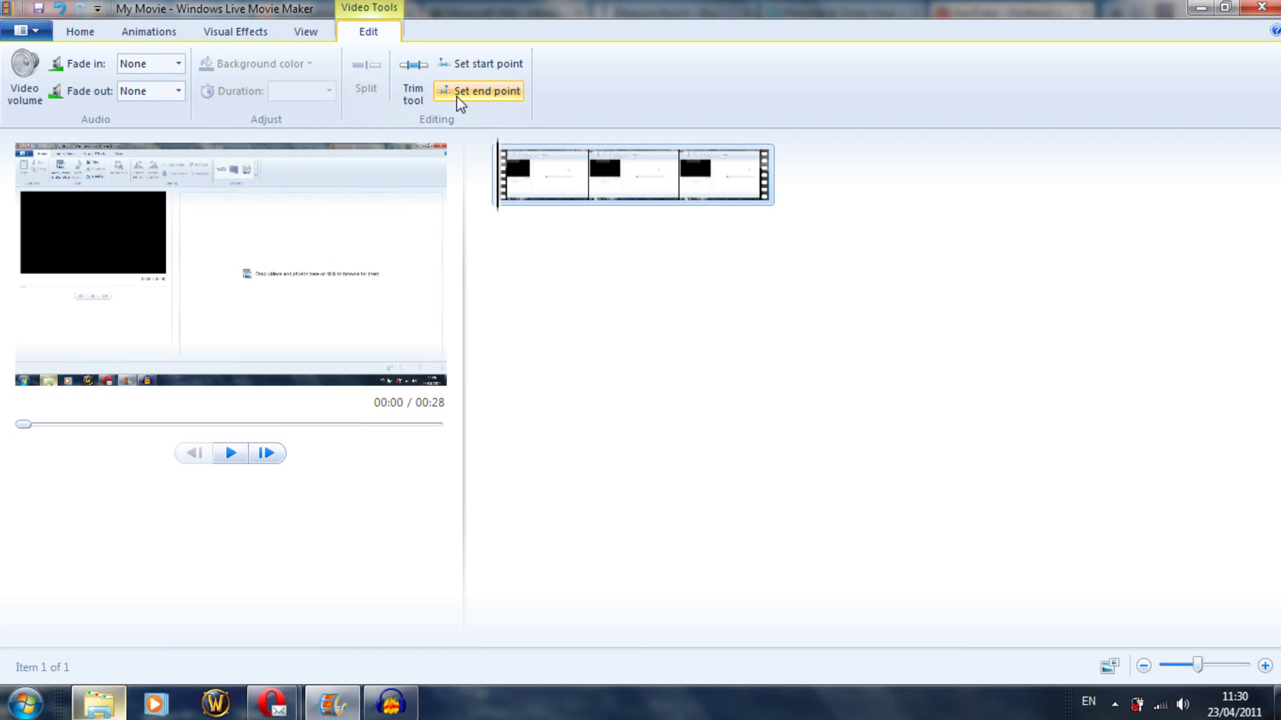
Trim the Dwm clip to start at 1.26 s and end at 26.61 s.
left_click(418, 97)
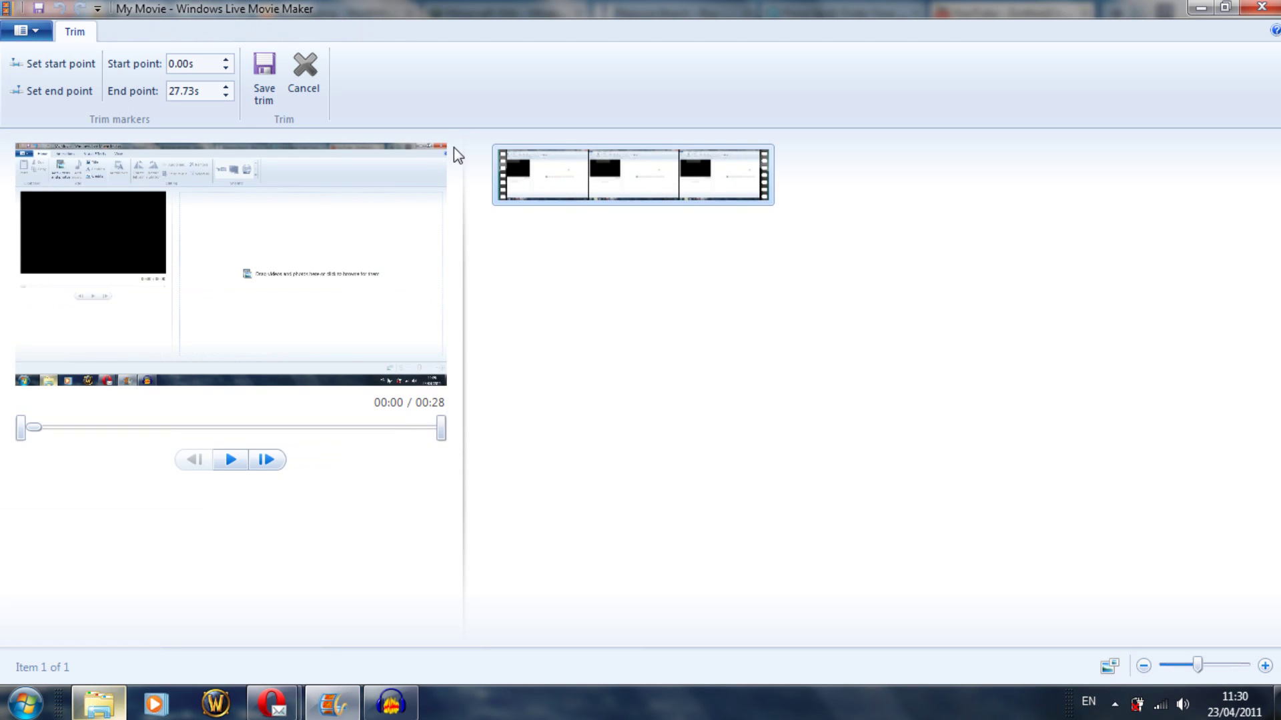
left_click_drag(441, 428, 425, 428)
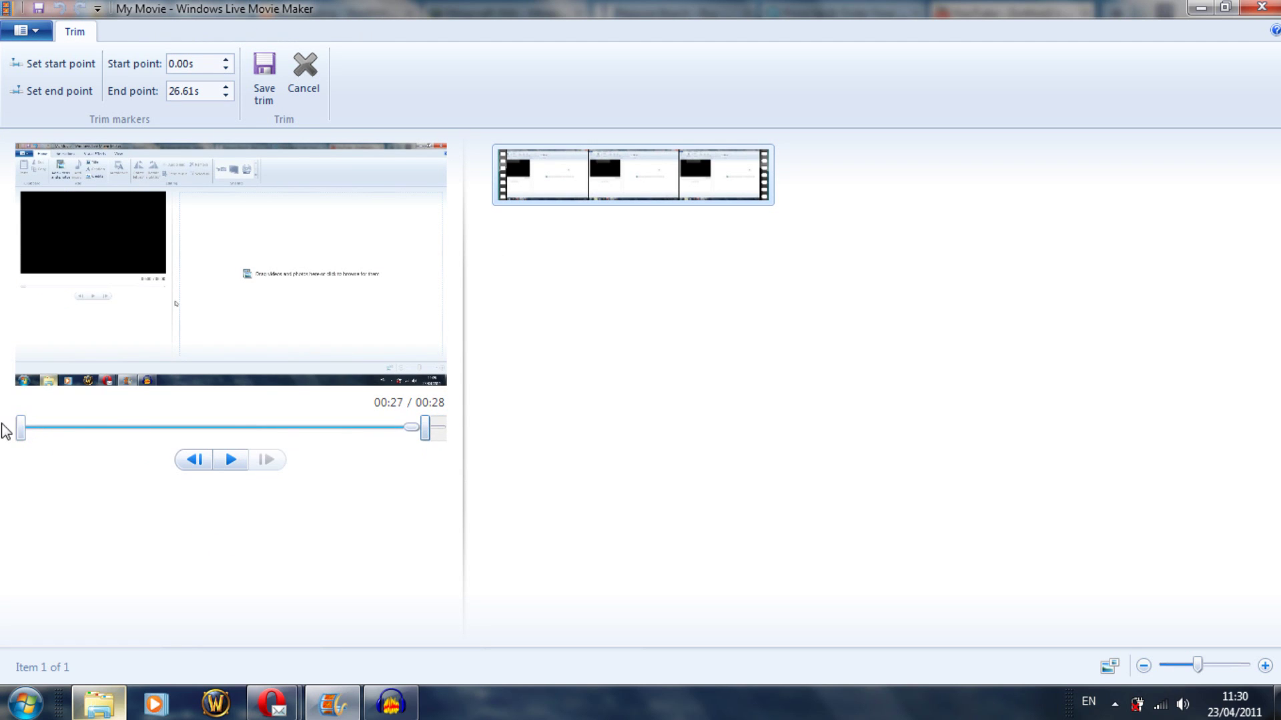
left_click_drag(23, 437, 40, 434)
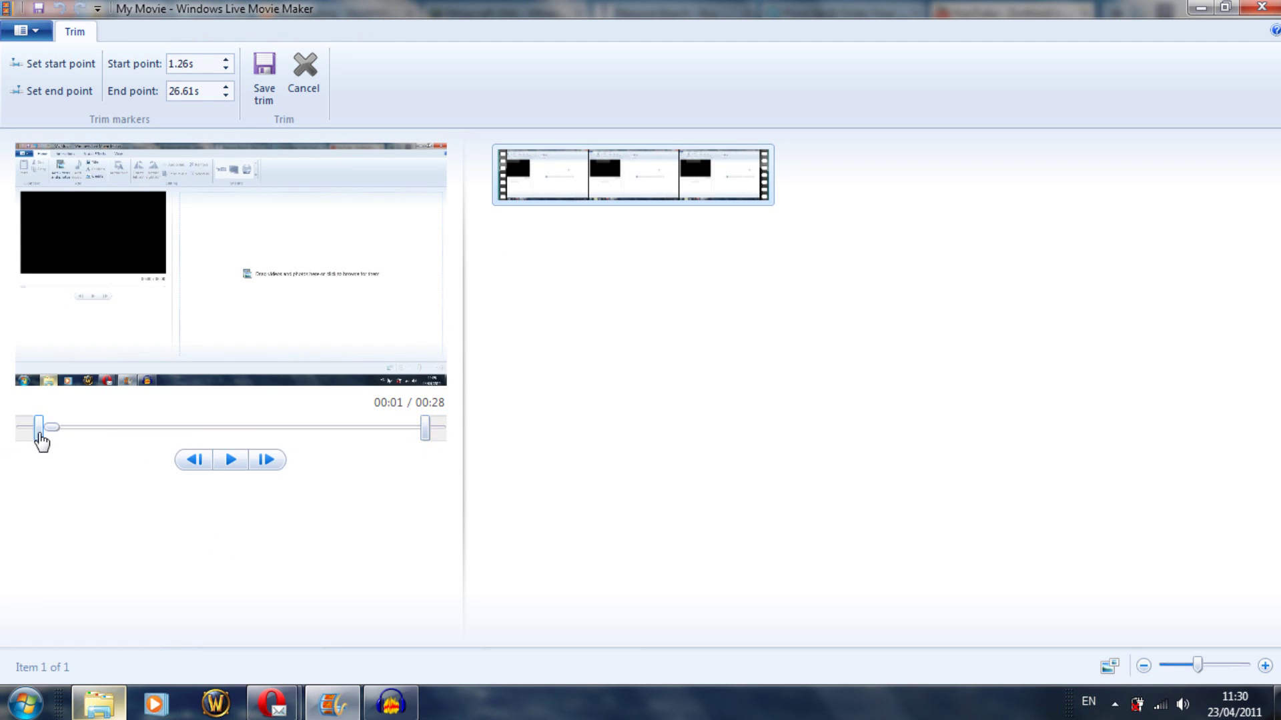
left_click(264, 73)
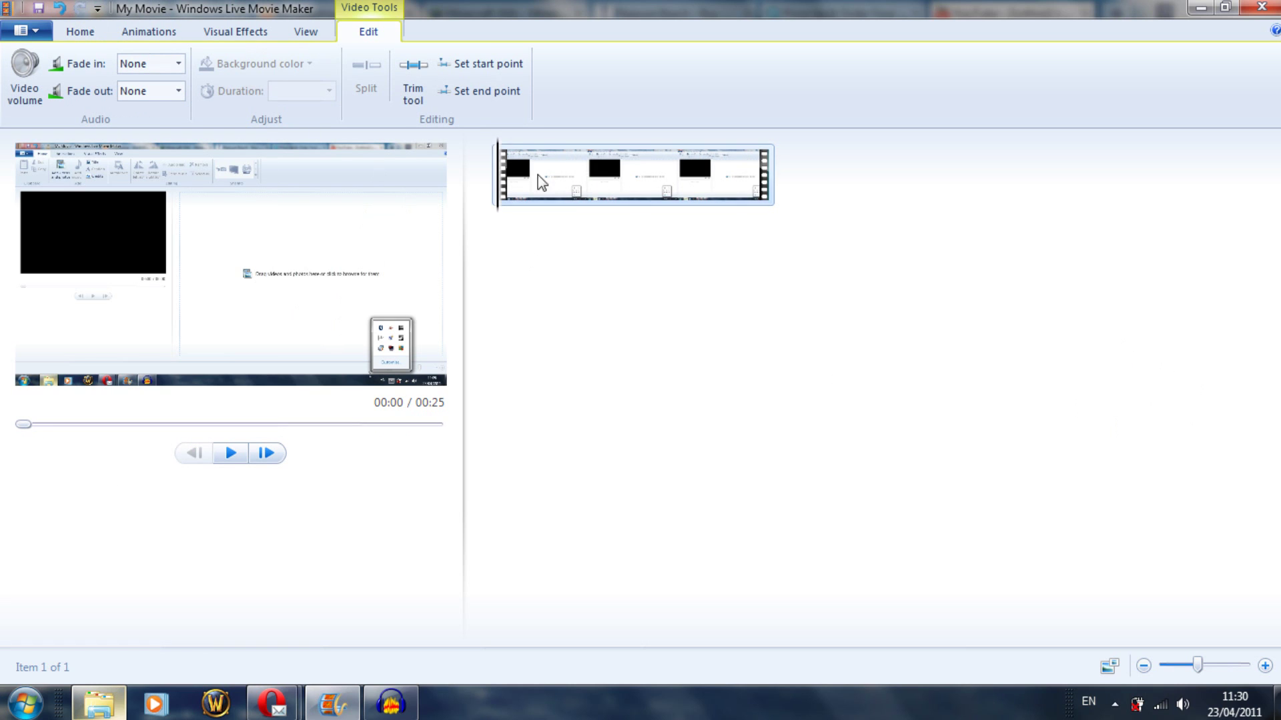
left_click(593, 191)
Split the clip at 00:12 and just after, then delete the short middle piece.
left_click_drag(589, 189, 561, 203)
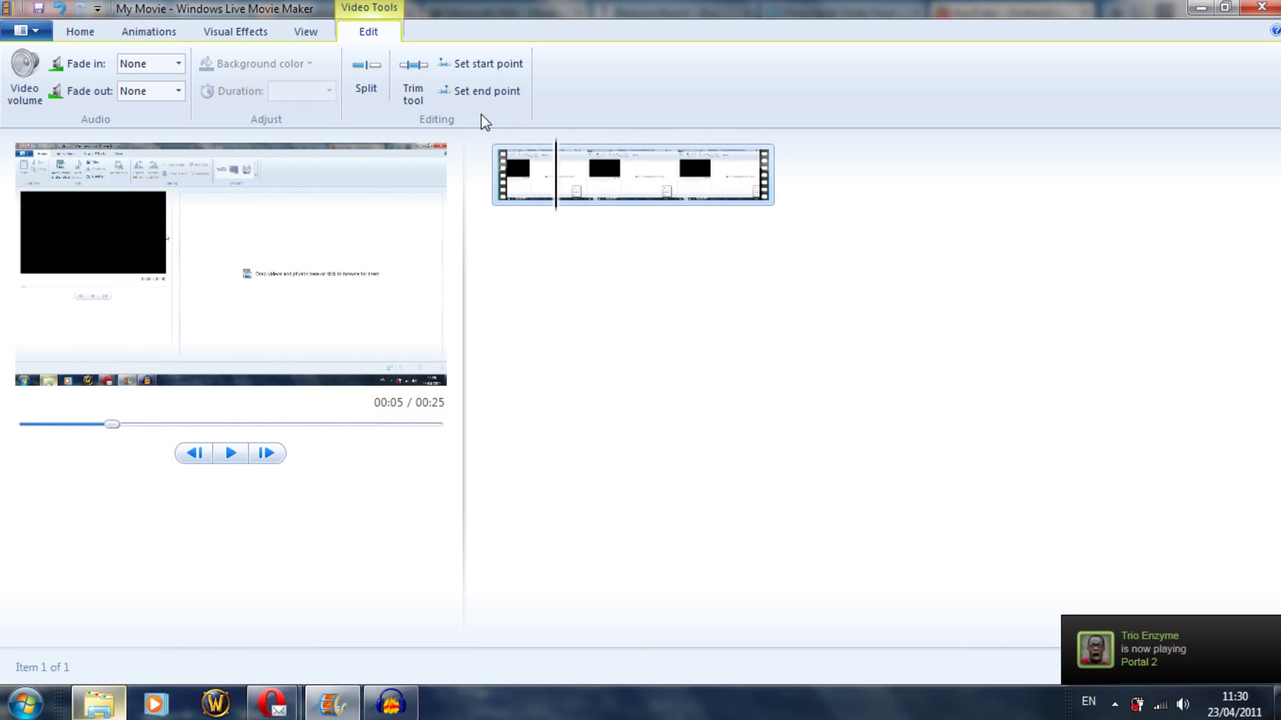
left_click(423, 85)
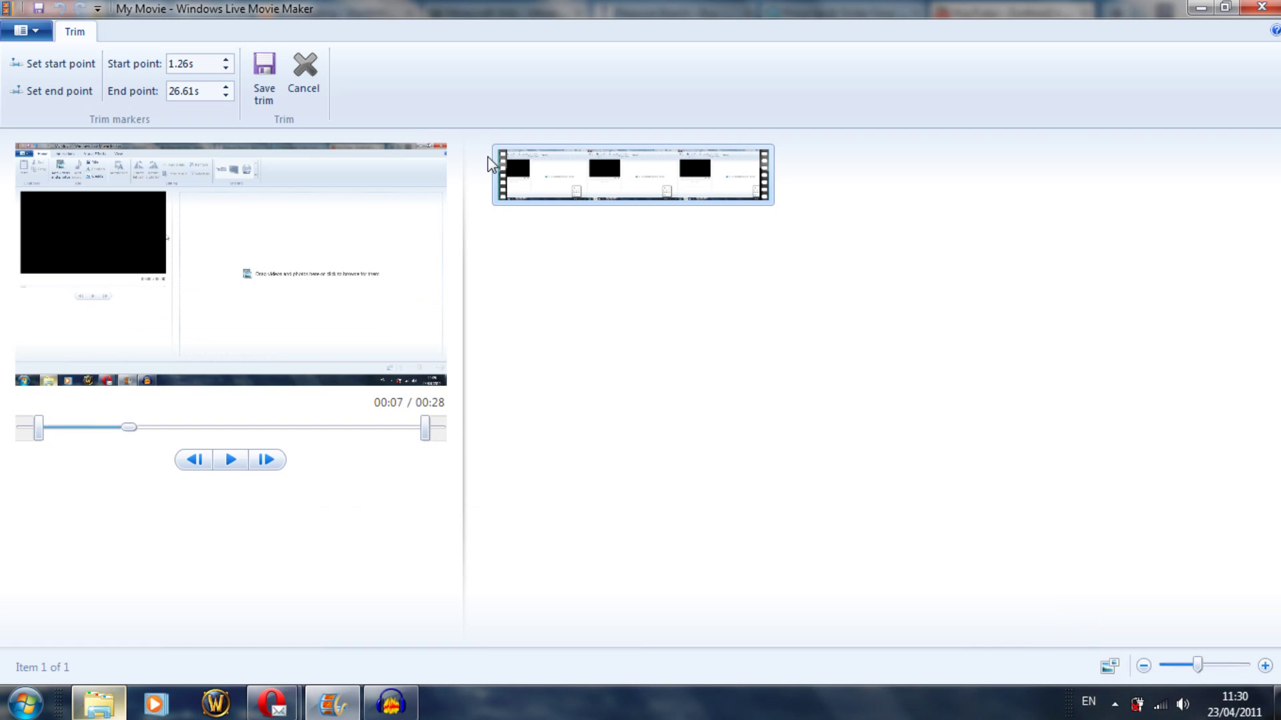
left_click(301, 80)
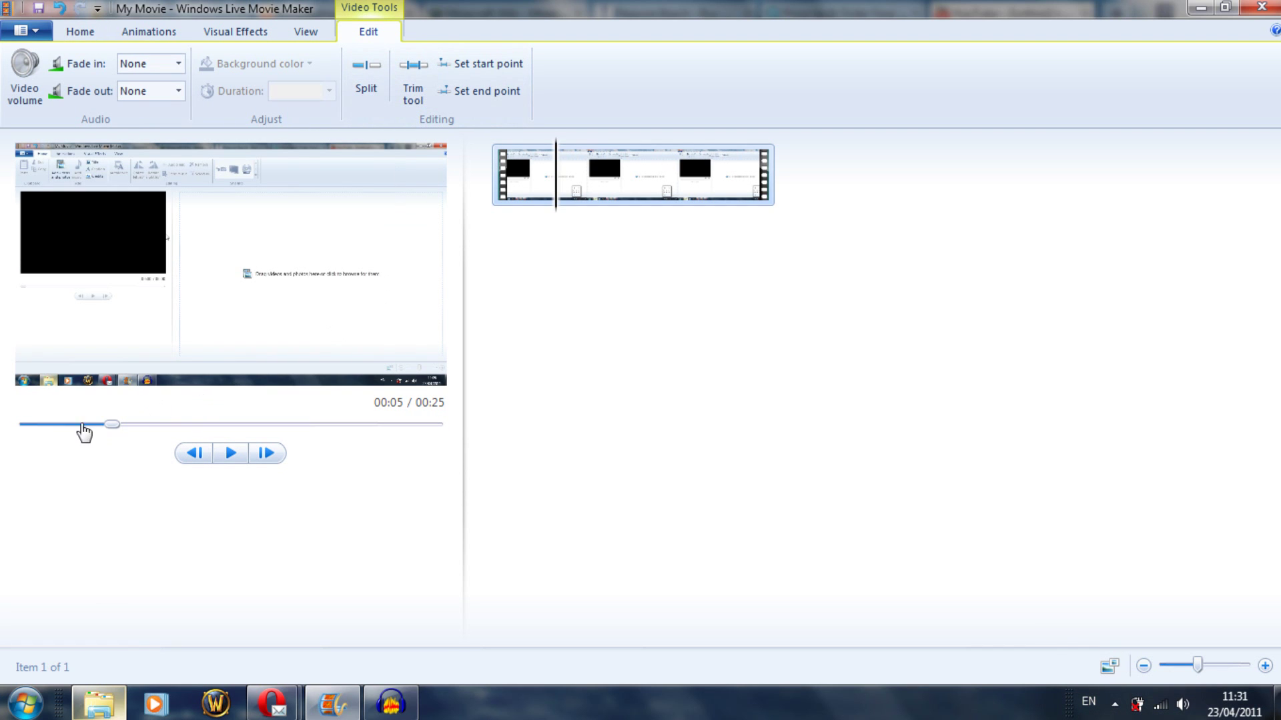
left_click_drag(120, 437, 217, 430)
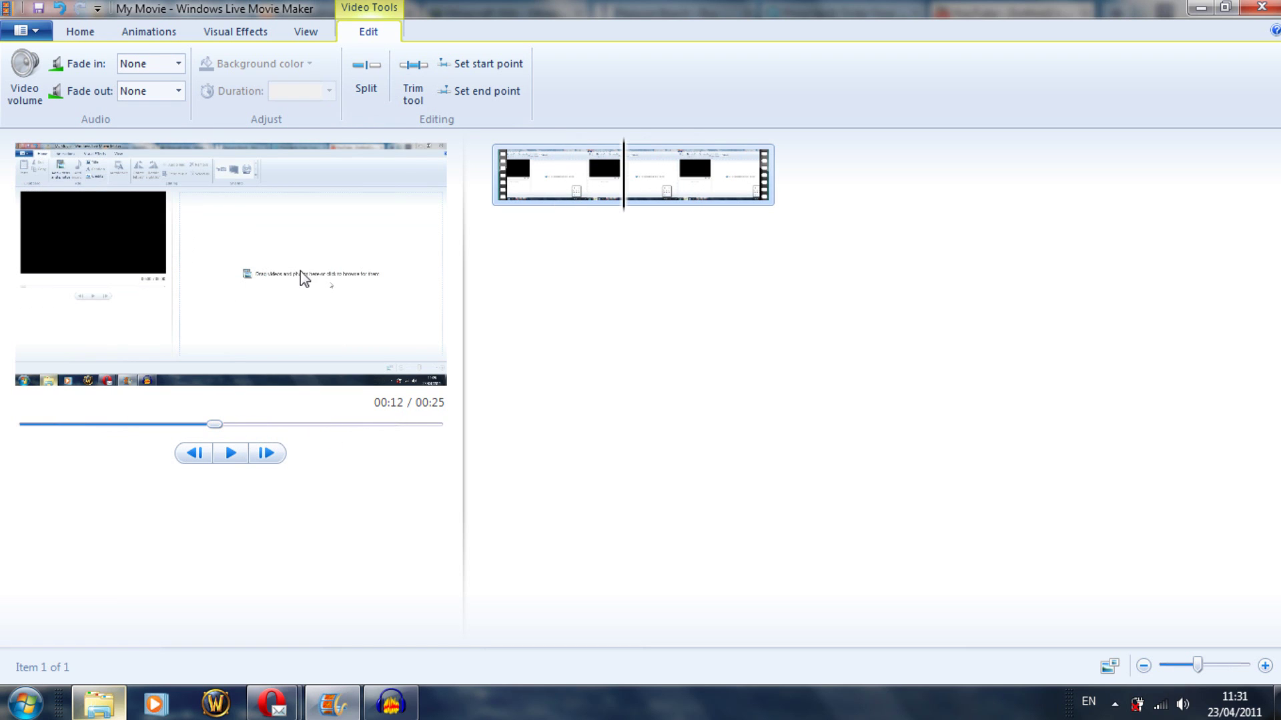
left_click(363, 78)
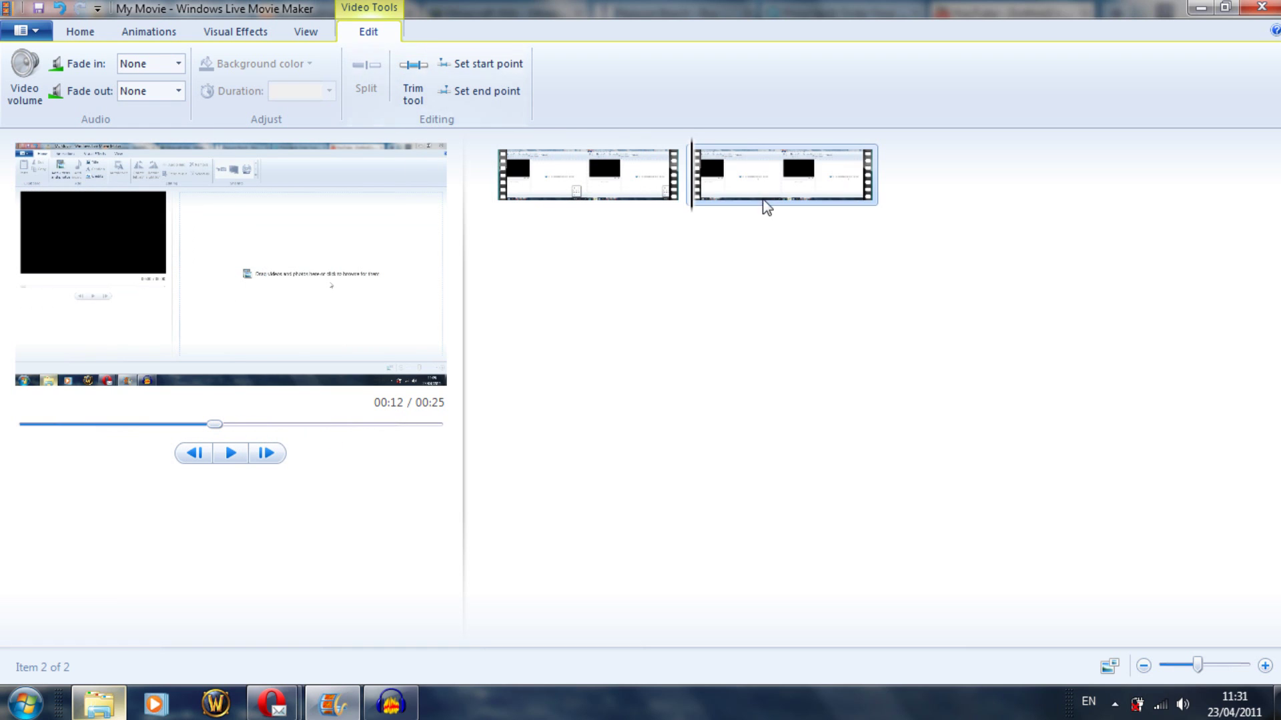
left_click_drag(697, 190, 731, 189)
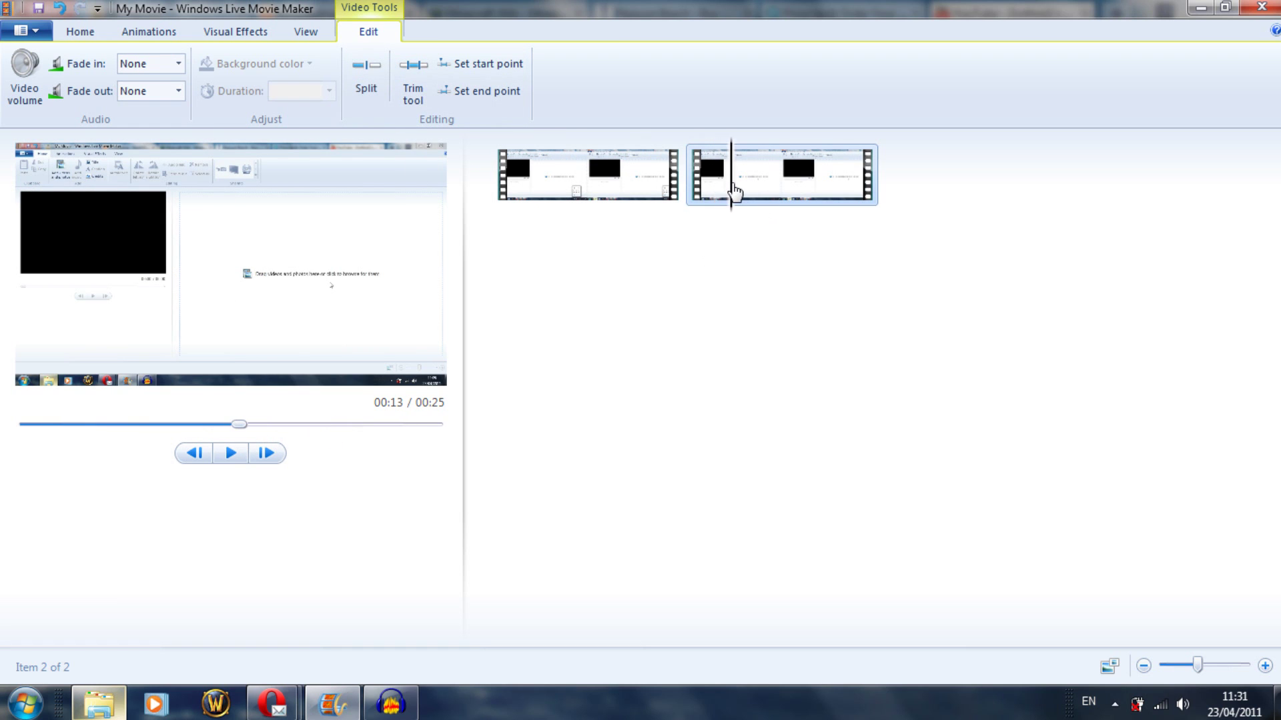
left_click(378, 82)
left_click(727, 181)
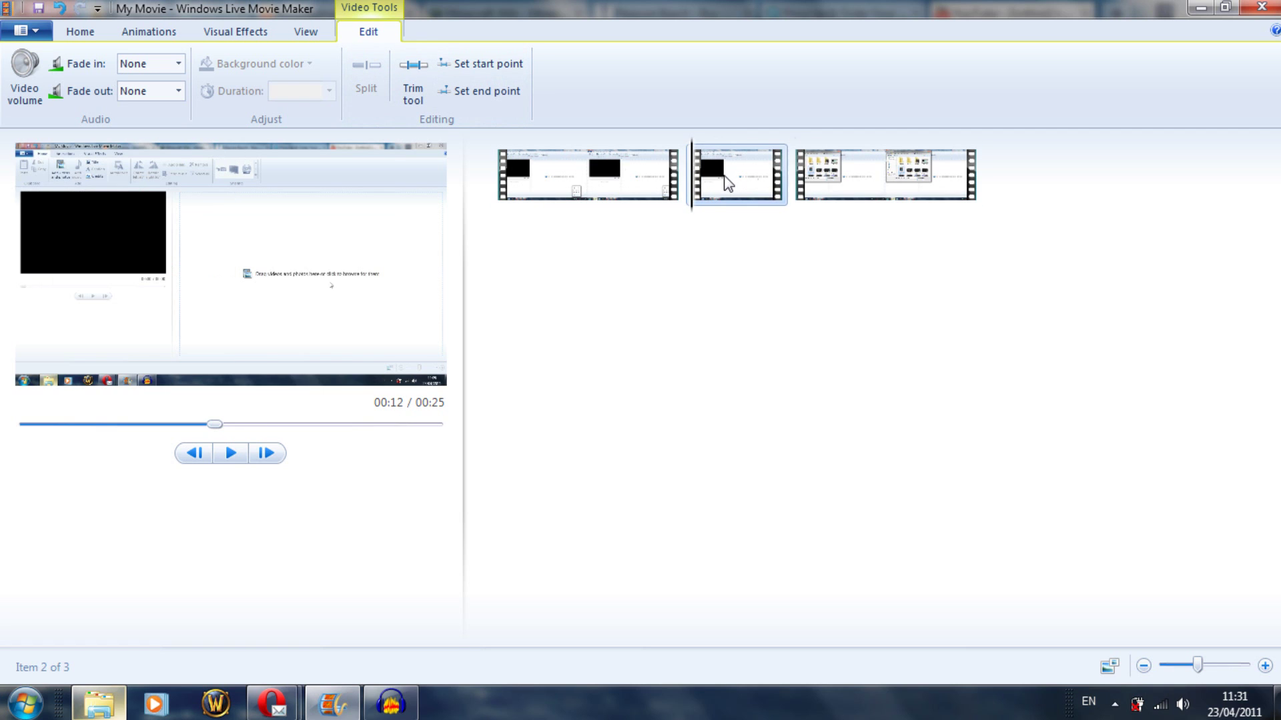
key("Delete")
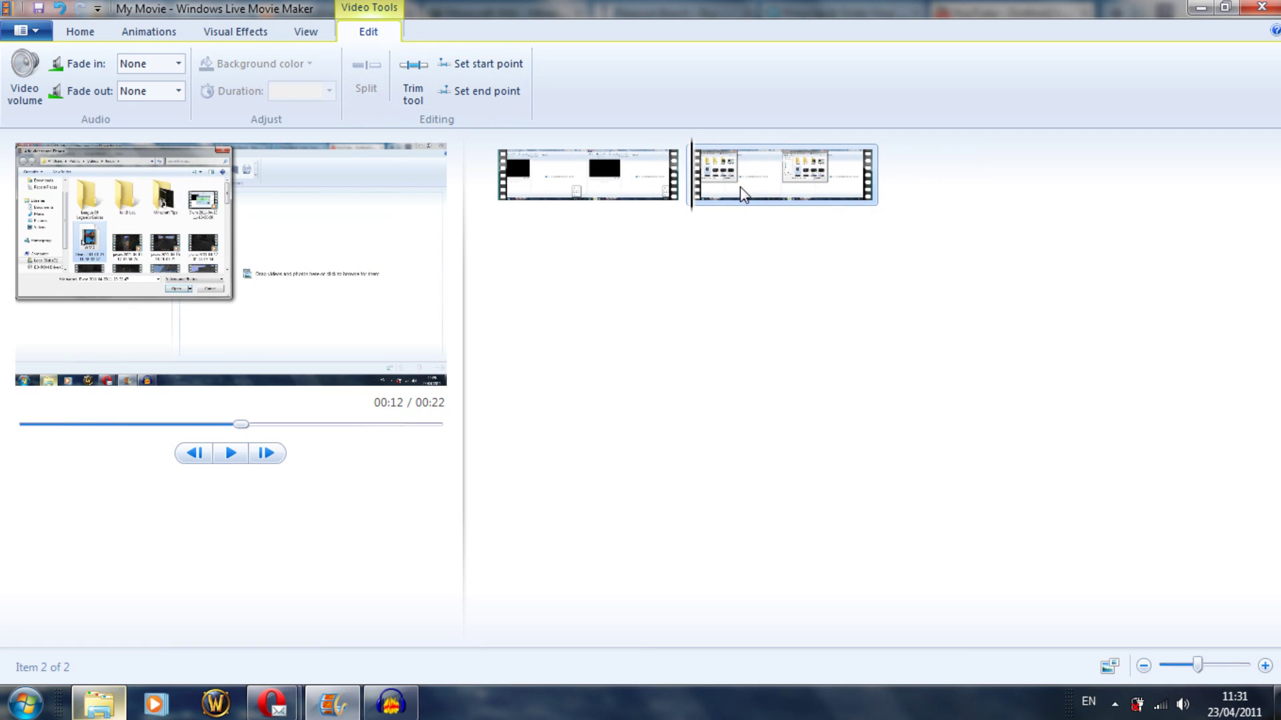
left_click(506, 187)
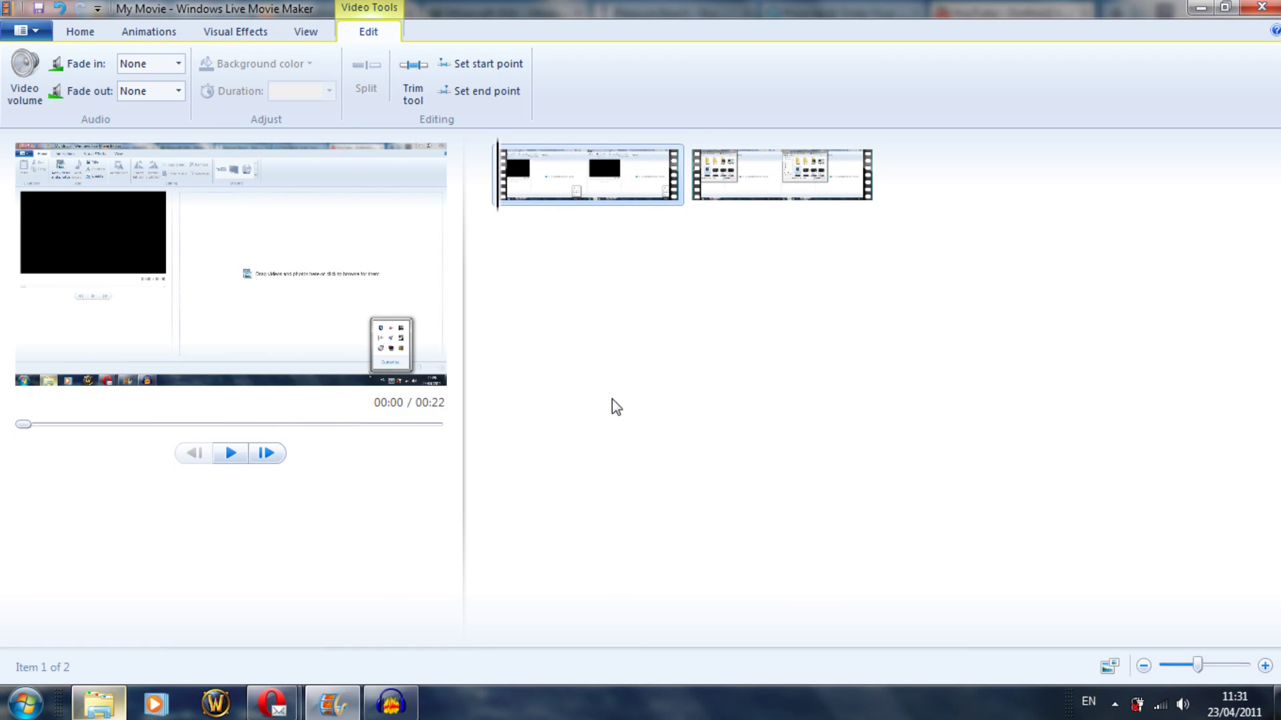
left_click(692, 163)
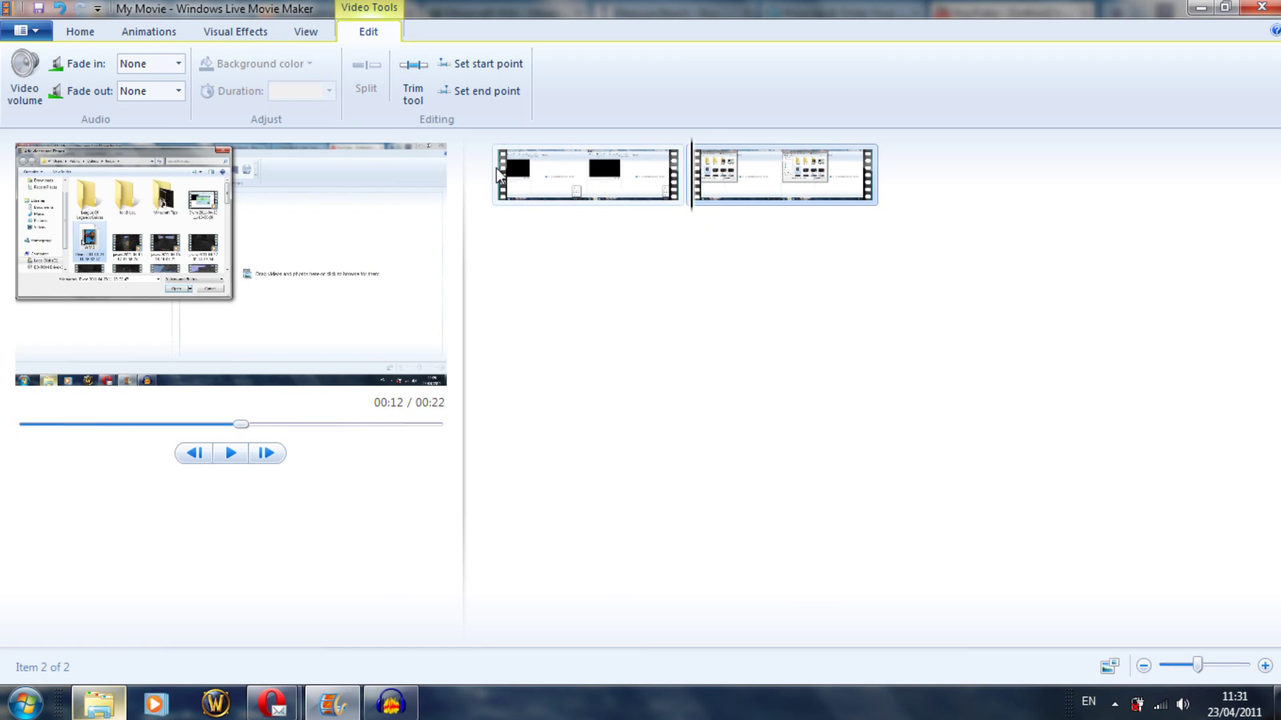
left_click(499, 176)
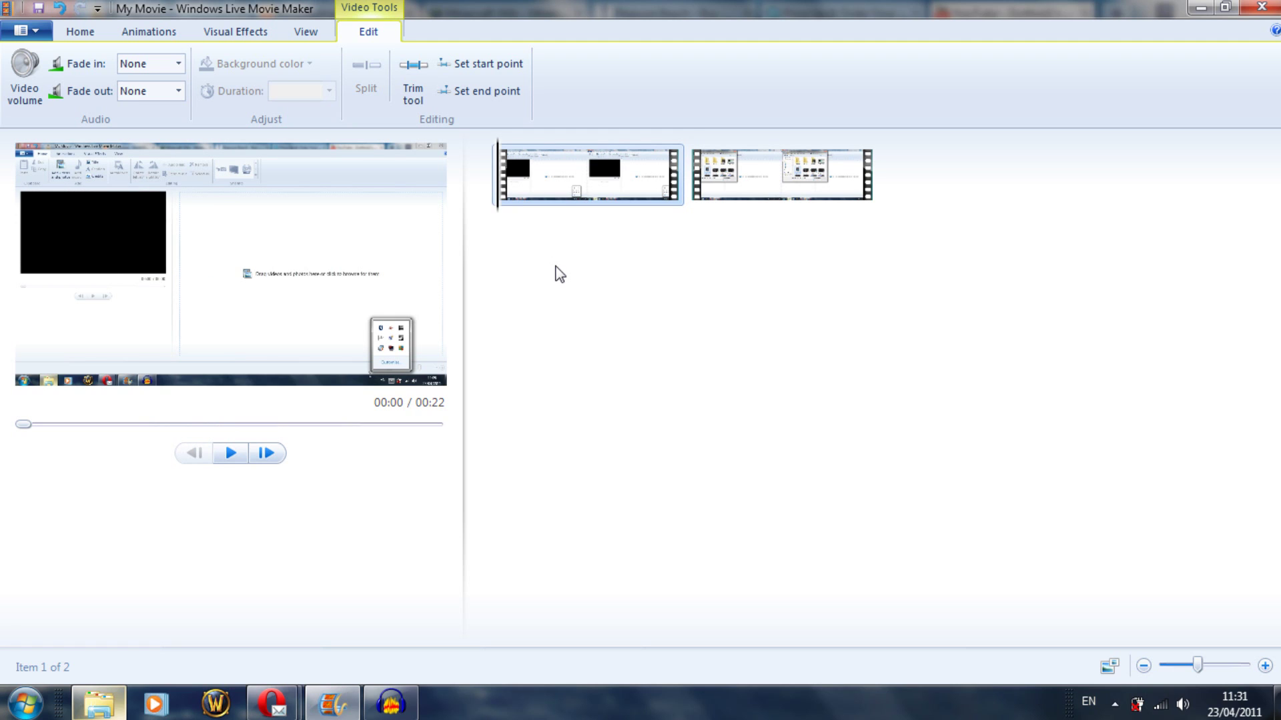
left_click(200, 39)
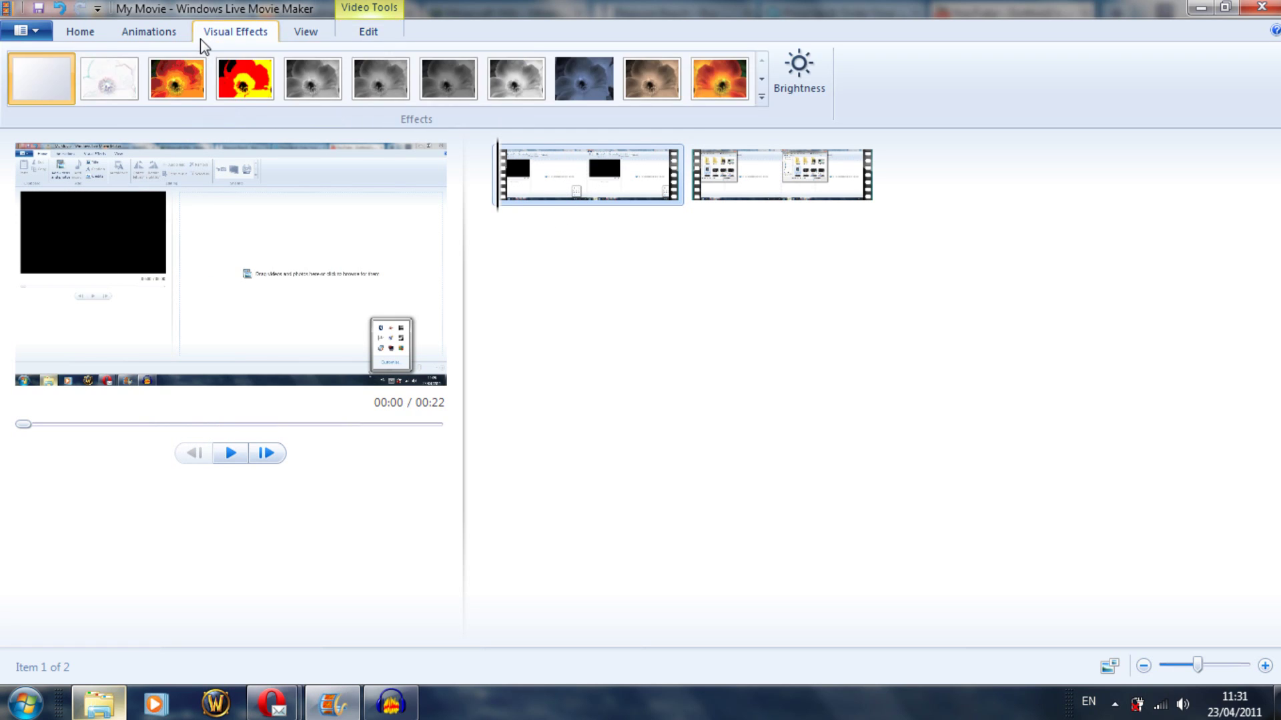
left_click(158, 30)
left_click(80, 31)
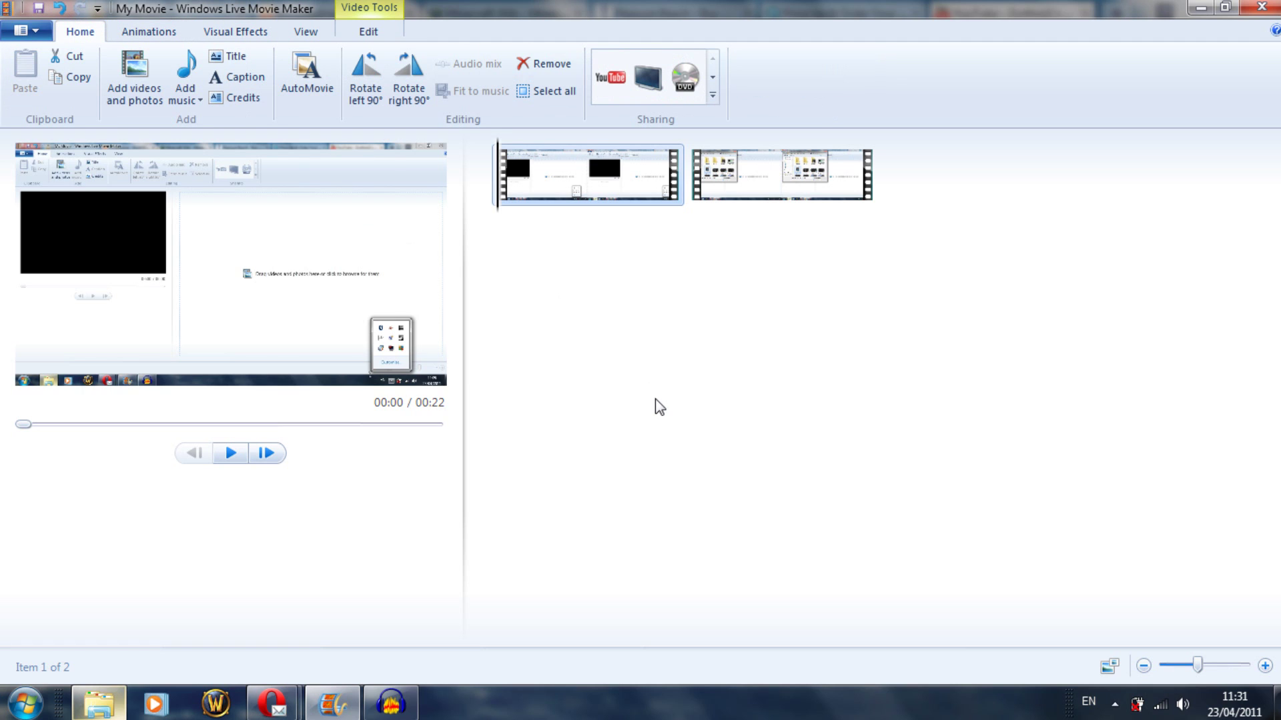
left_click(367, 31)
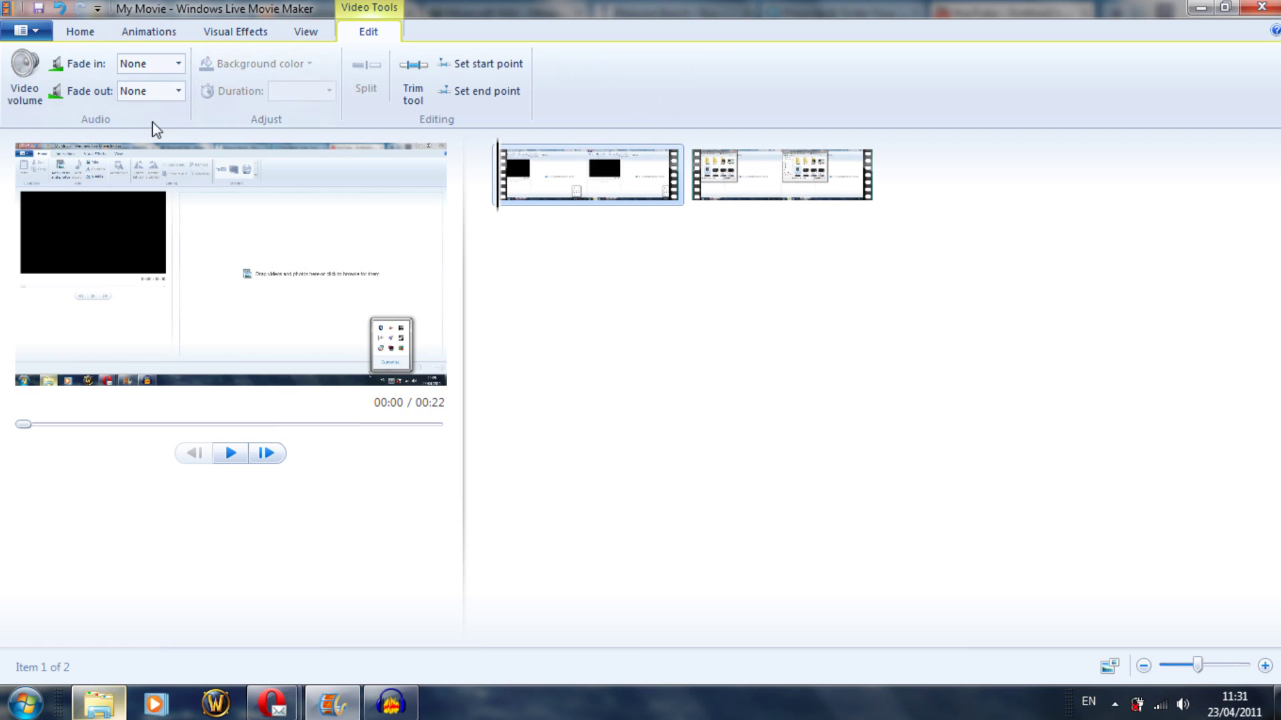
left_click(43, 97)
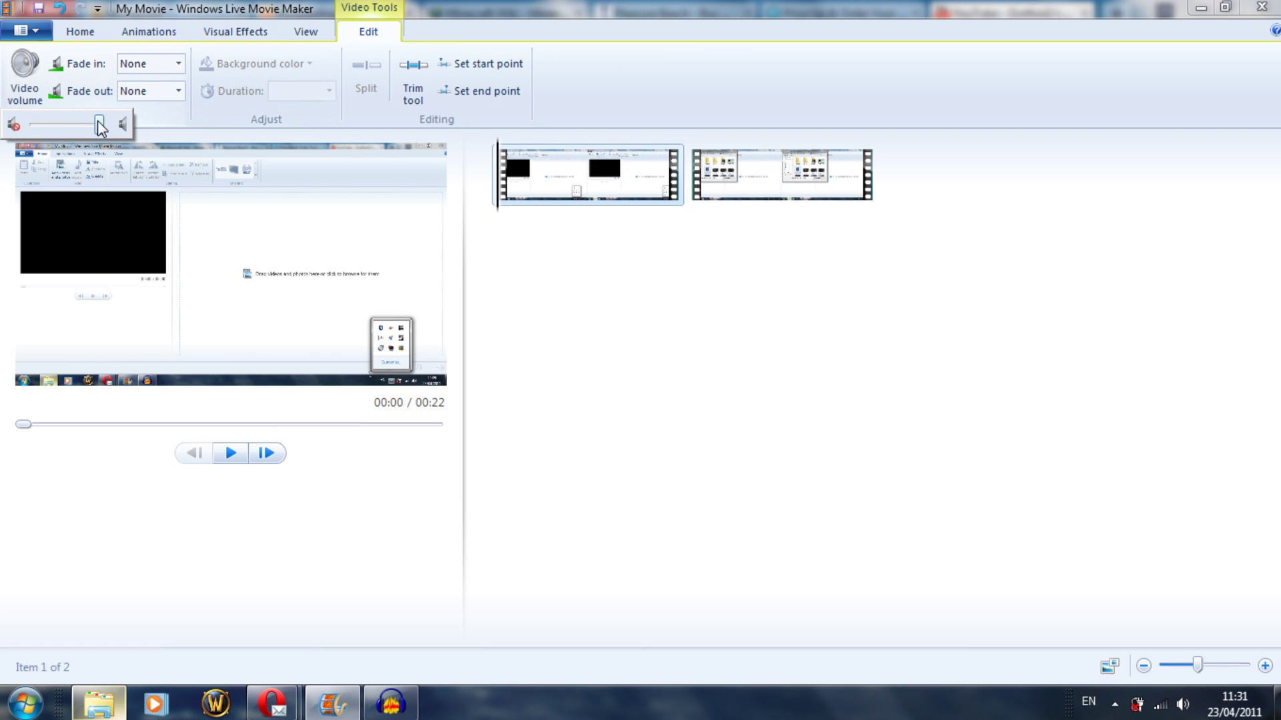
left_click_drag(100, 124, 39, 123)
left_click(75, 33)
left_click(714, 197)
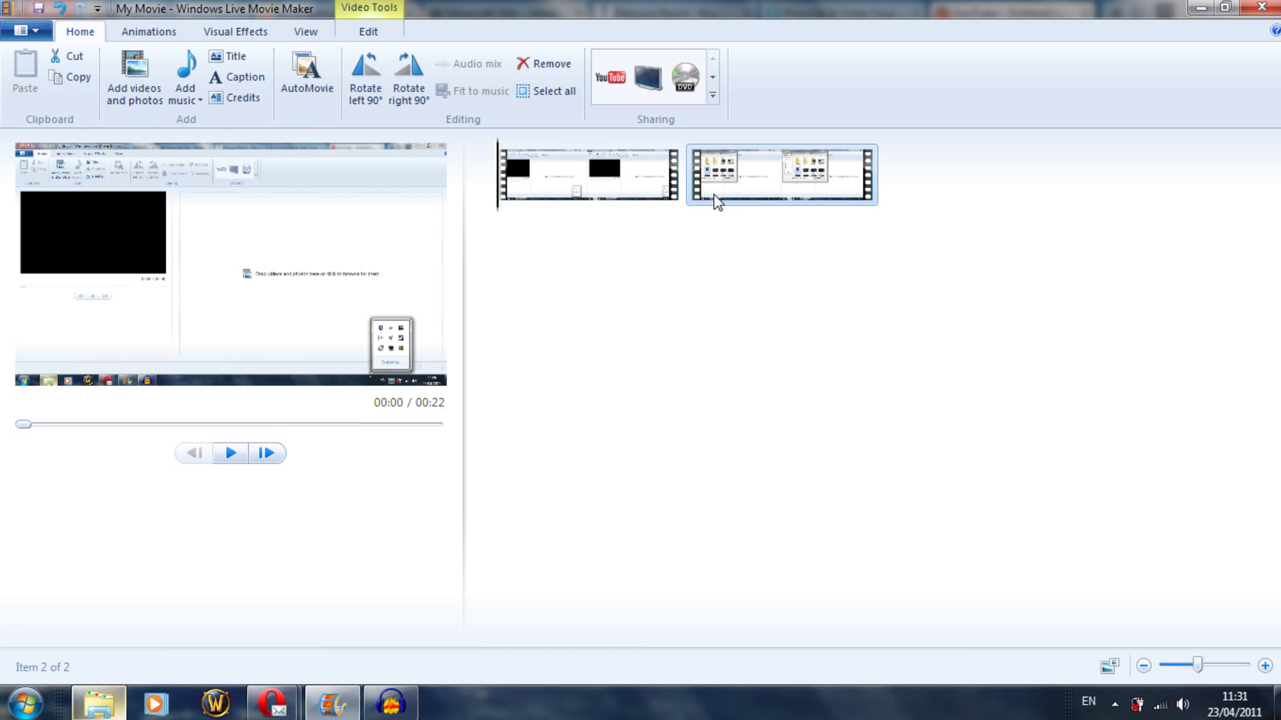
left_click(588, 193)
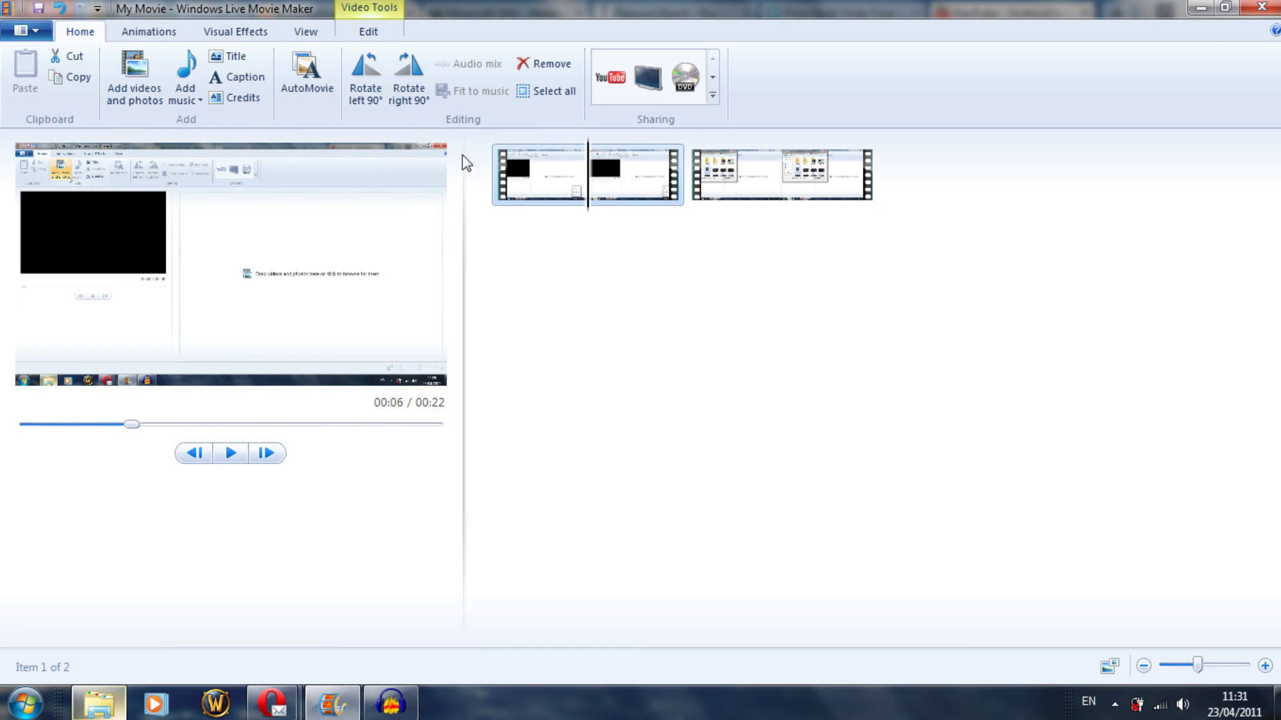
left_click(369, 34)
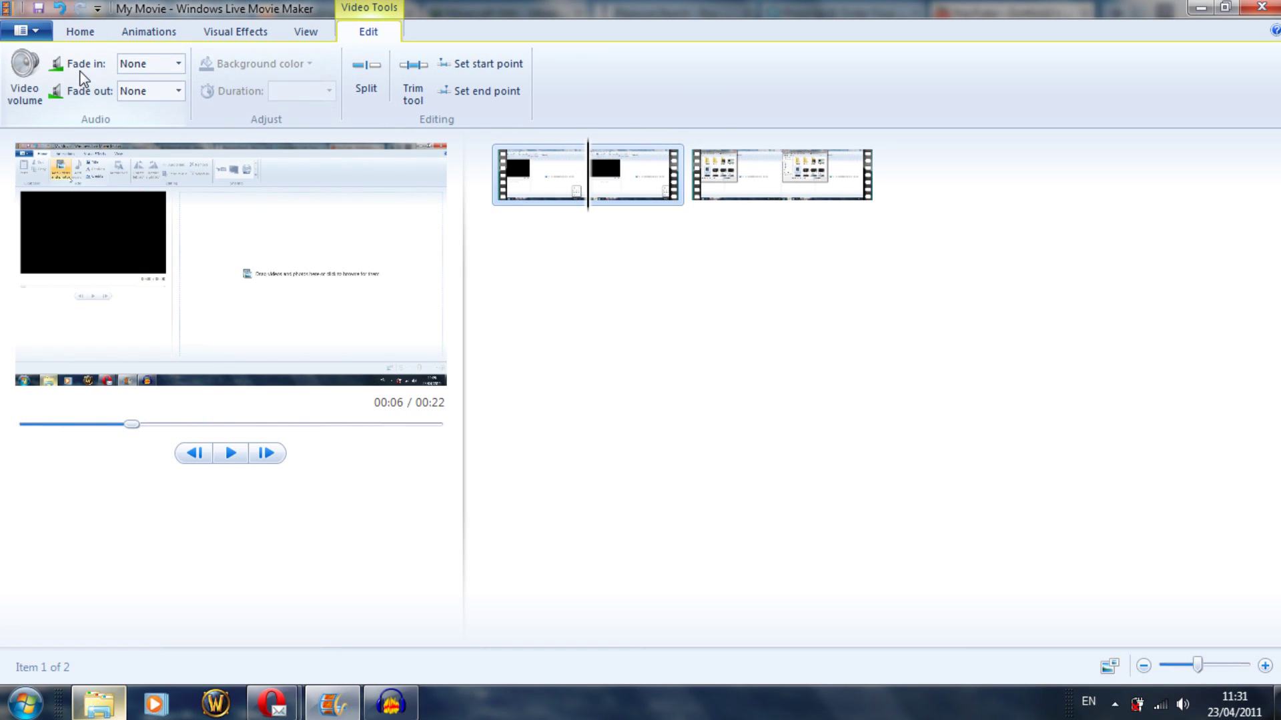
left_click(178, 64)
left_click(173, 64)
left_click(82, 35)
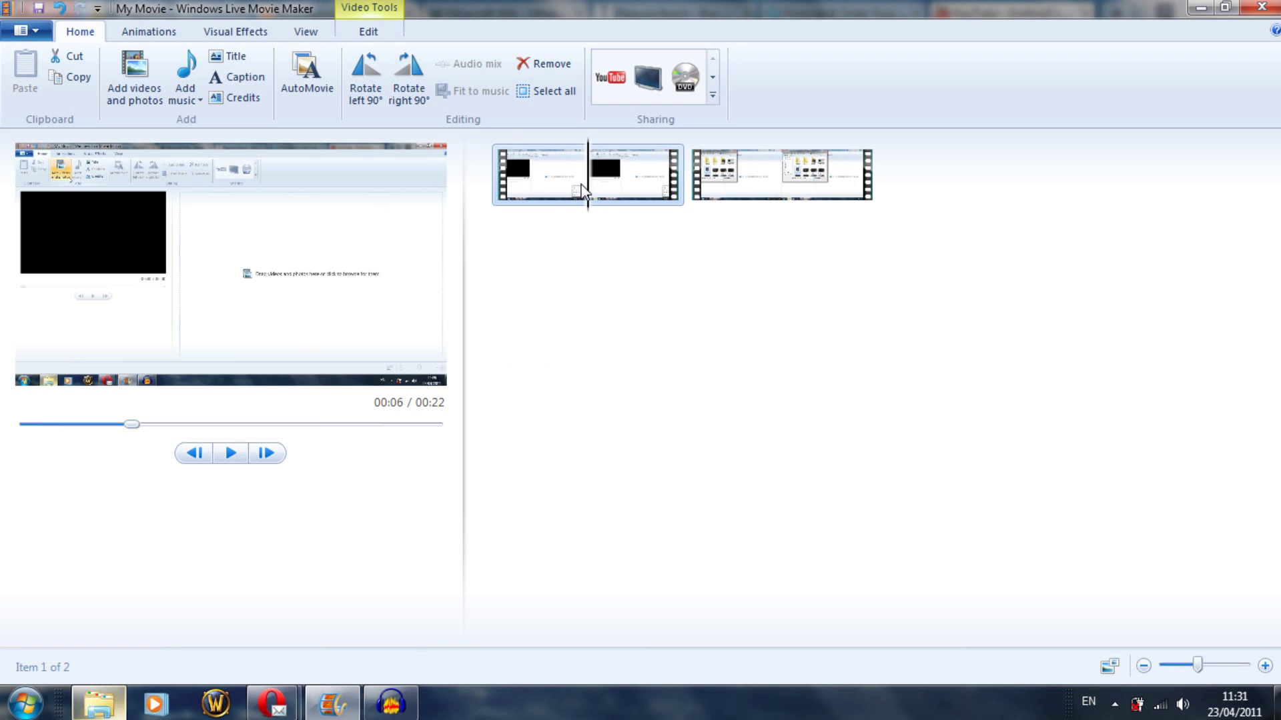
left_click_drag(583, 192, 435, 191)
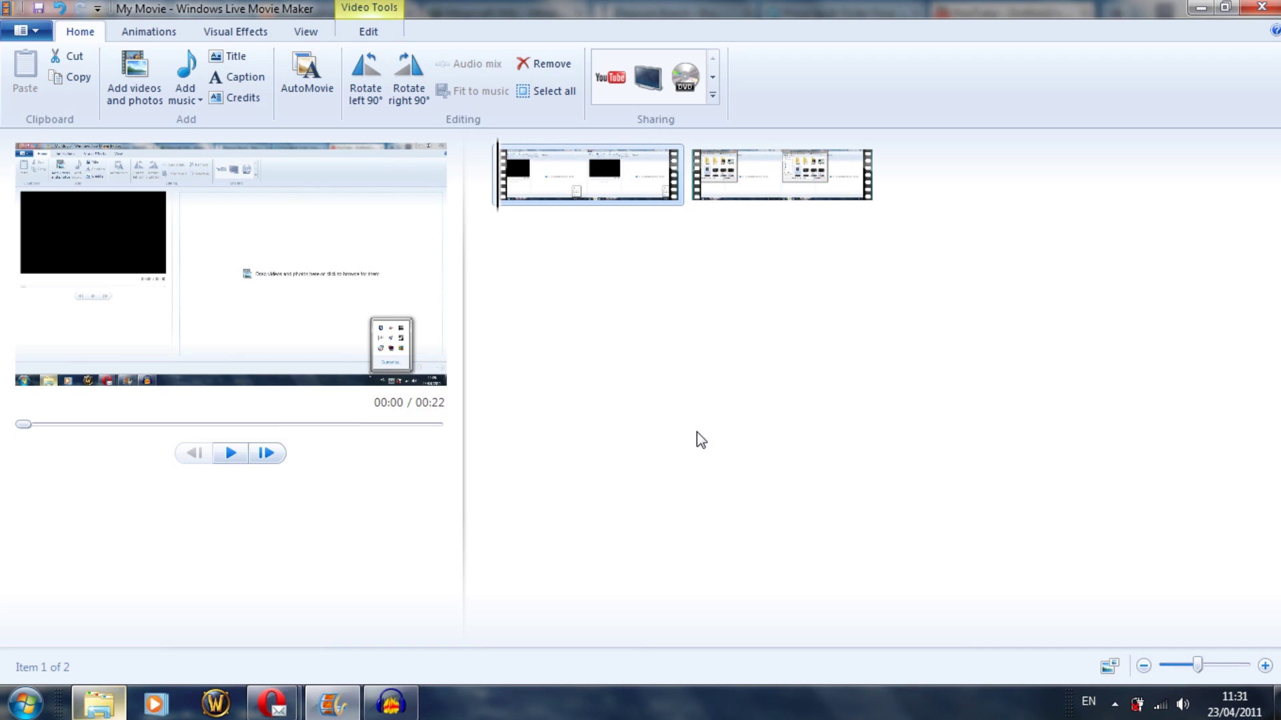
left_click(363, 34)
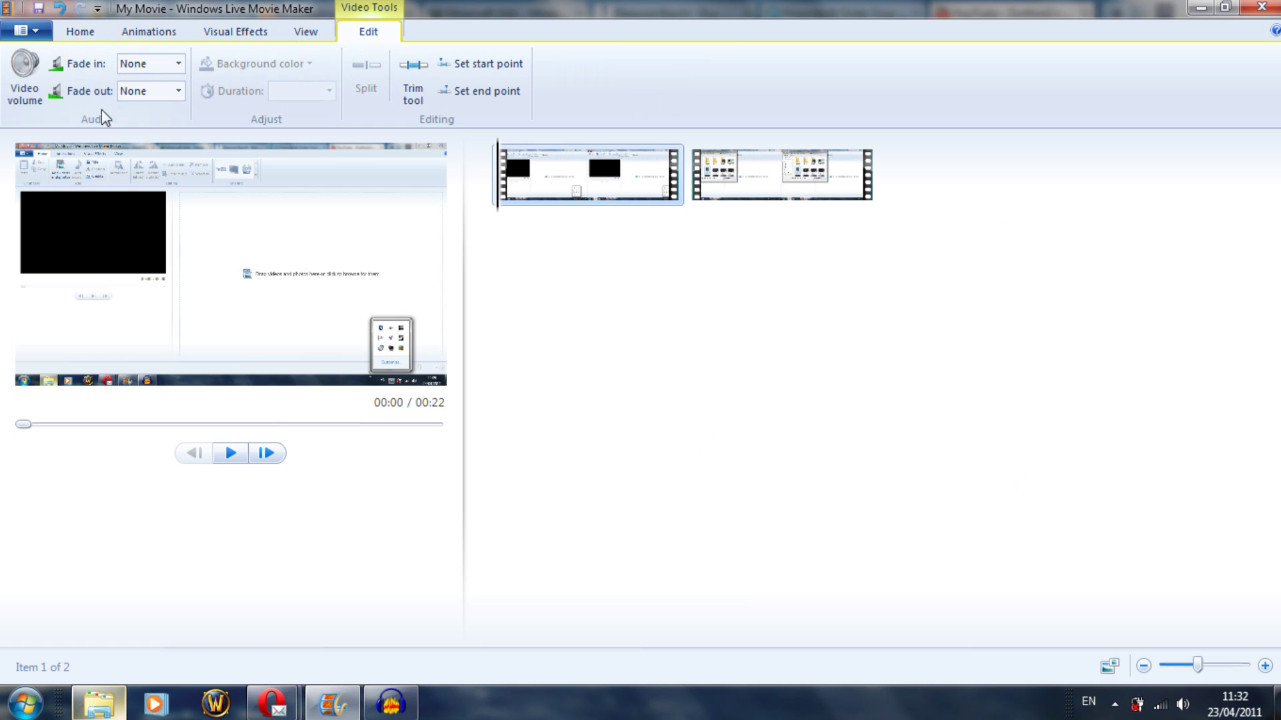
left_click(26, 85)
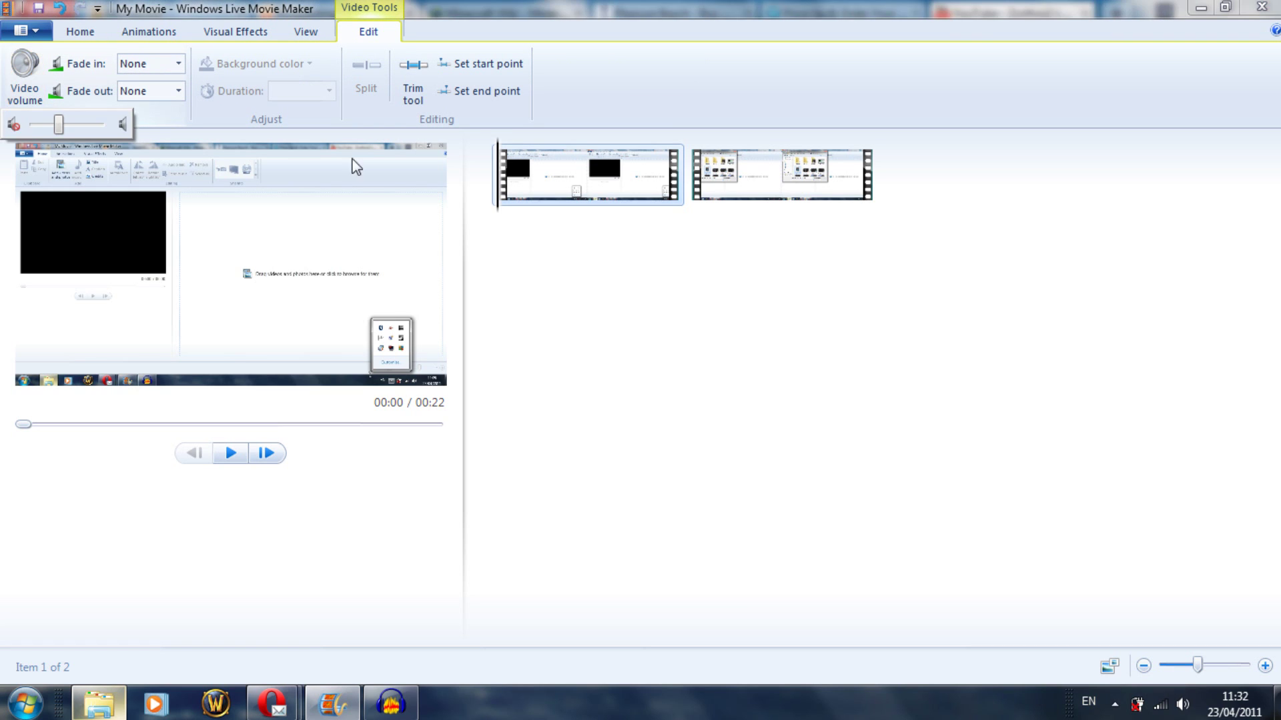
left_click(678, 285)
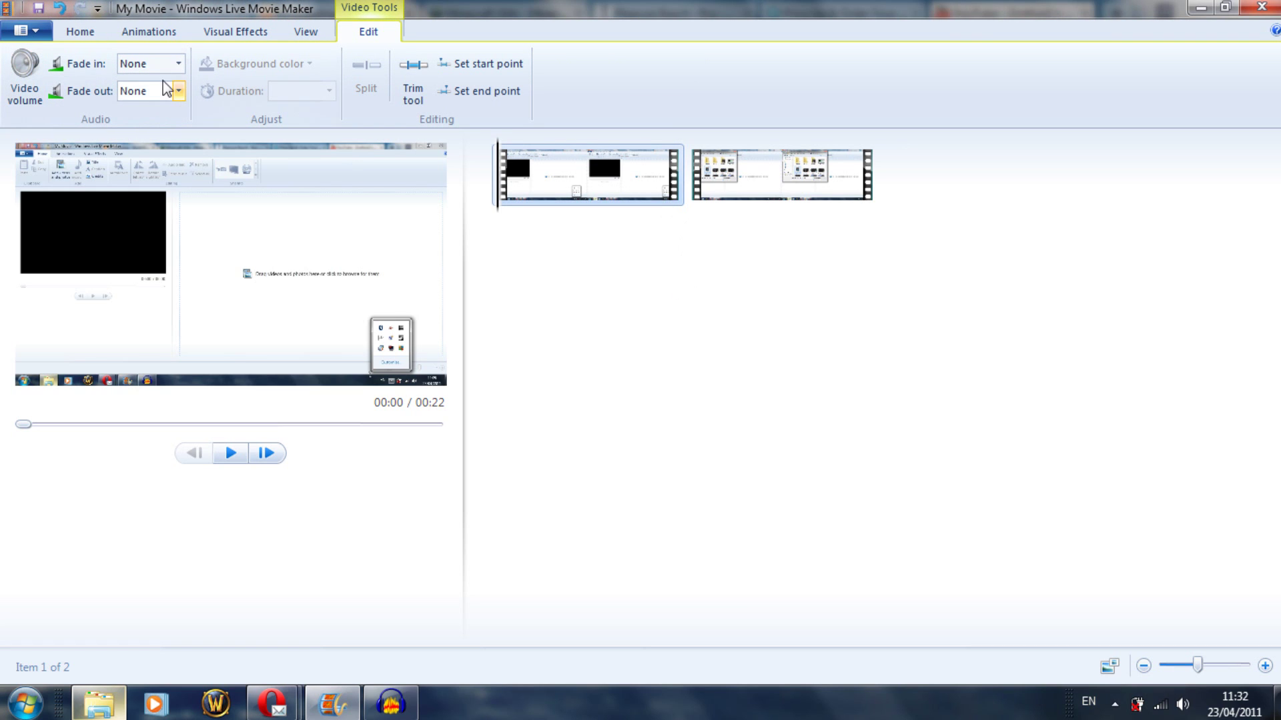
left_click(90, 29)
Save the movie as a High-definition (1080p) WMV named 'asdasdasdasda'.
left_click(24, 31)
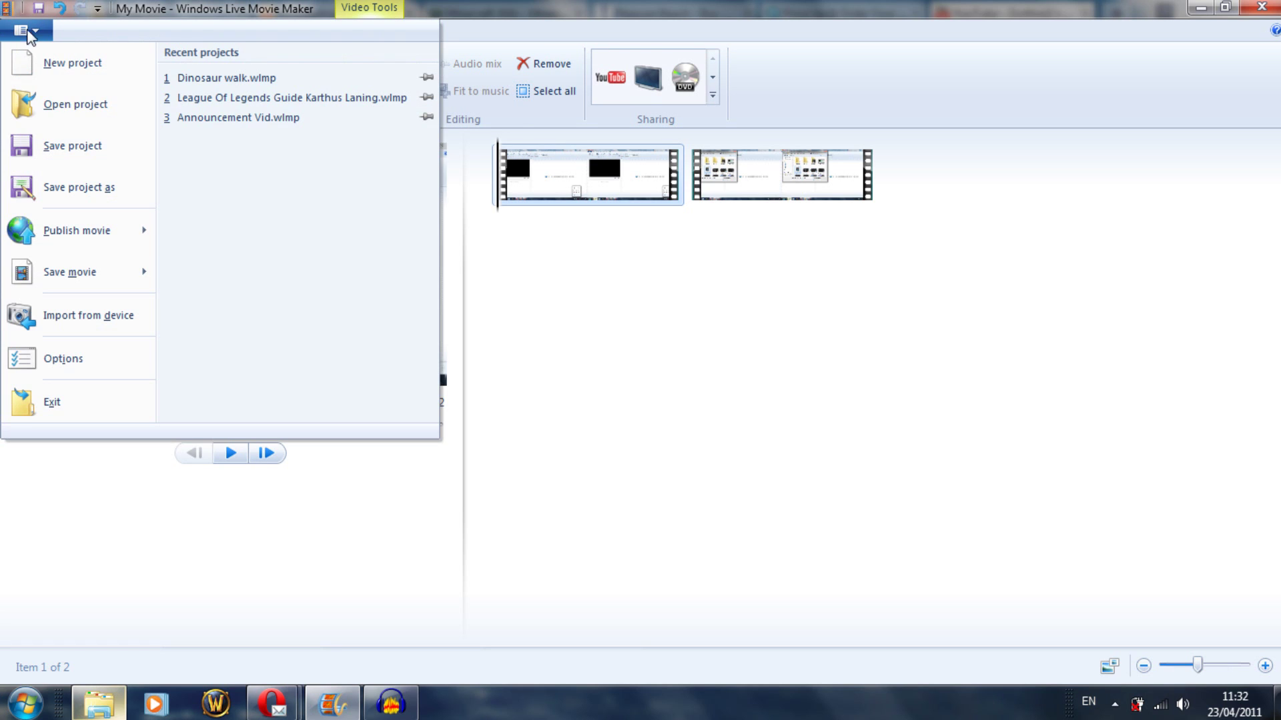
mouse_move(95, 285)
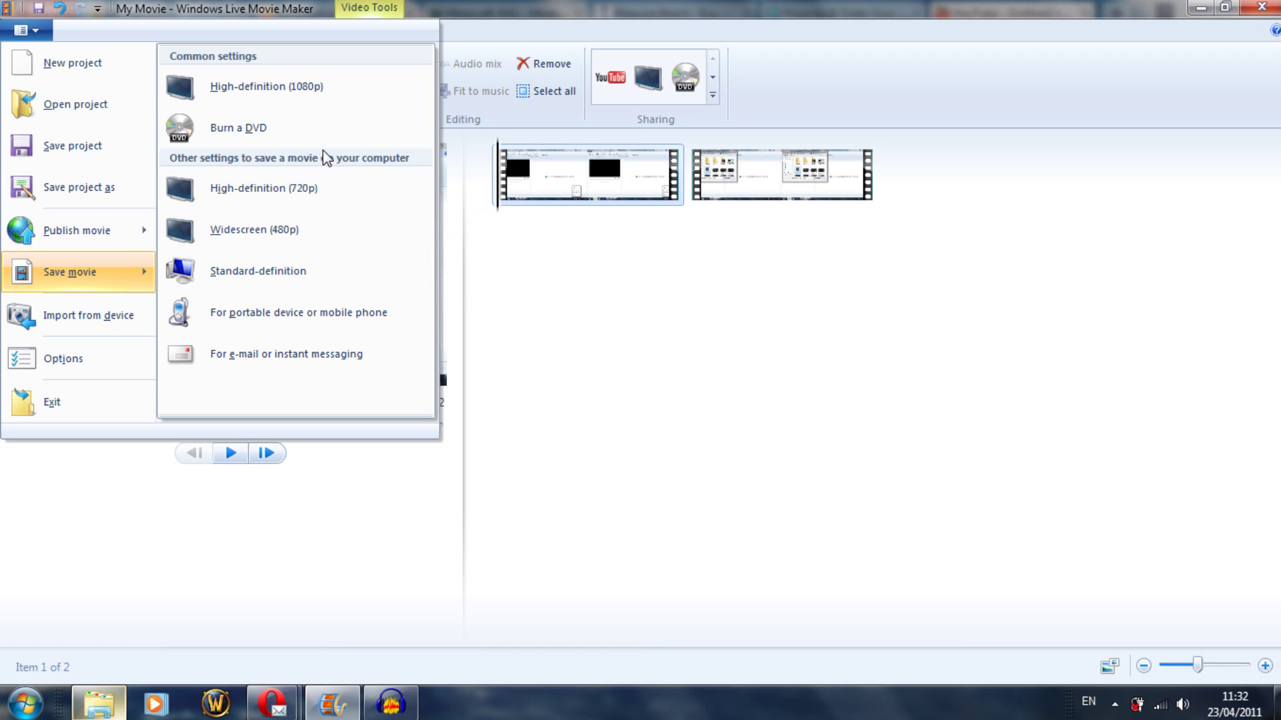
left_click(339, 95)
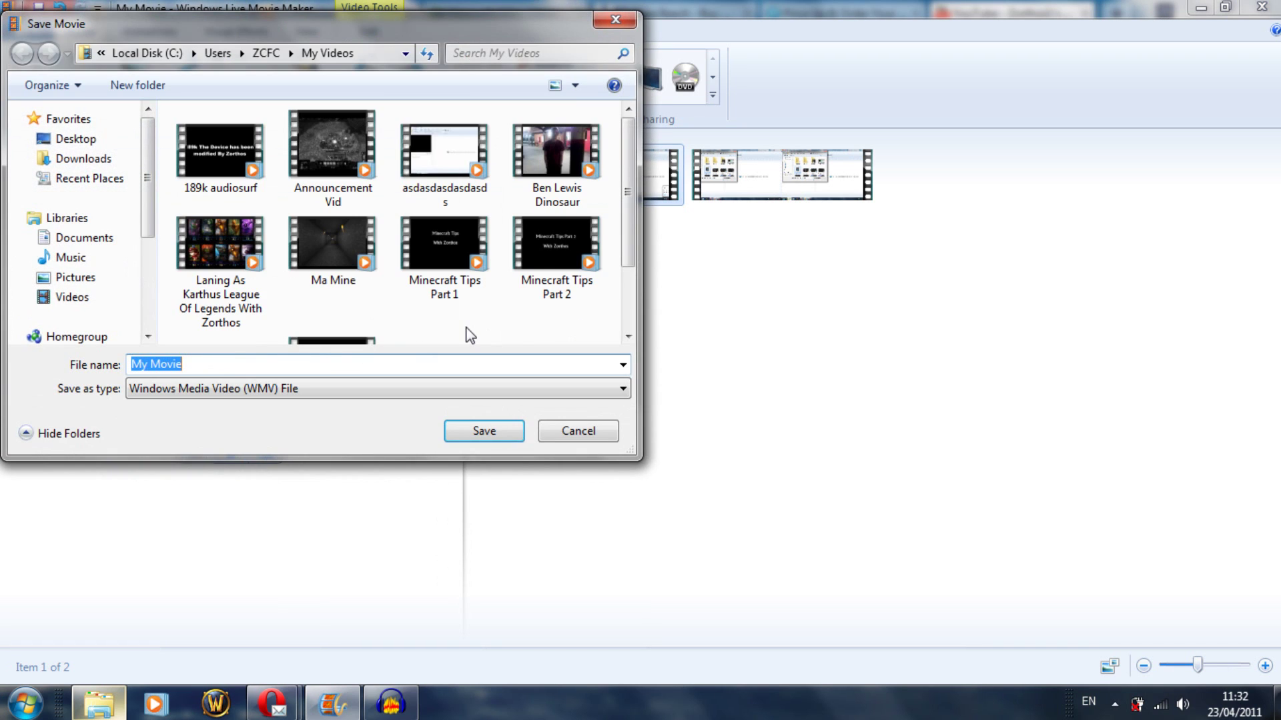
type("asdasdasdasda")
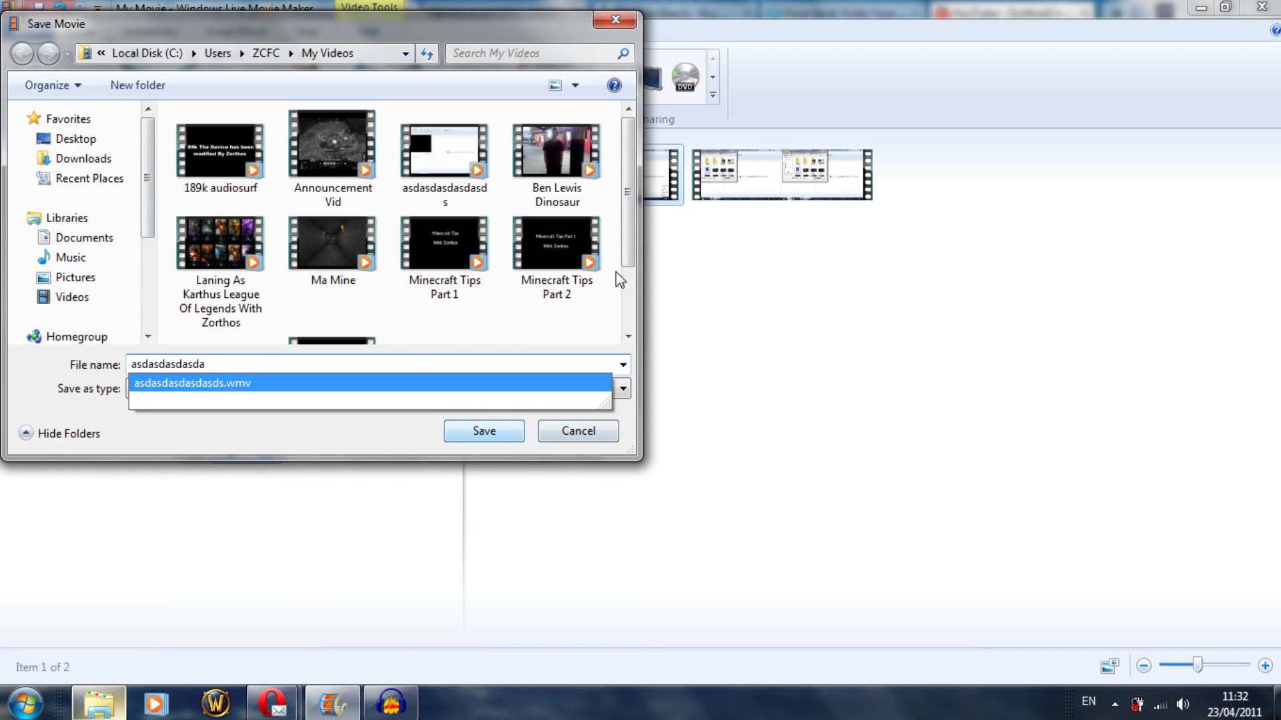
left_click(628, 214)
scroll(615, 238, "down", 1)
scroll(620, 179, "up", 1)
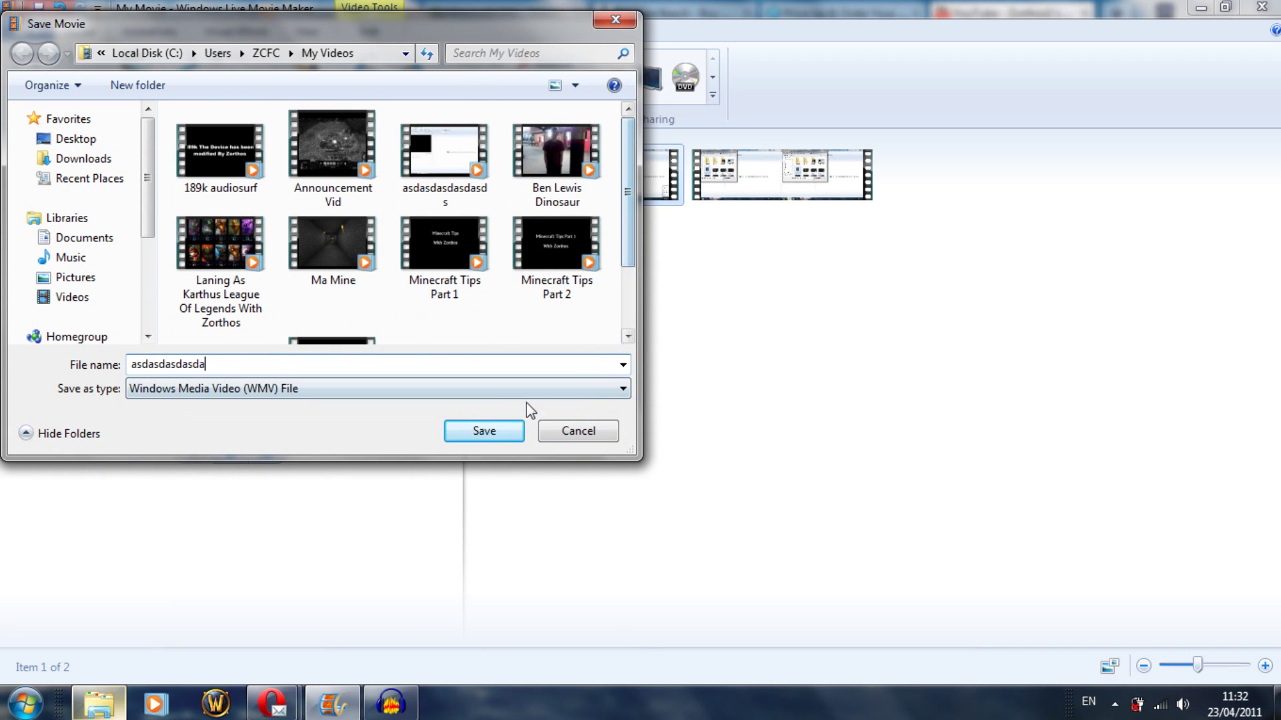
left_click(472, 426)
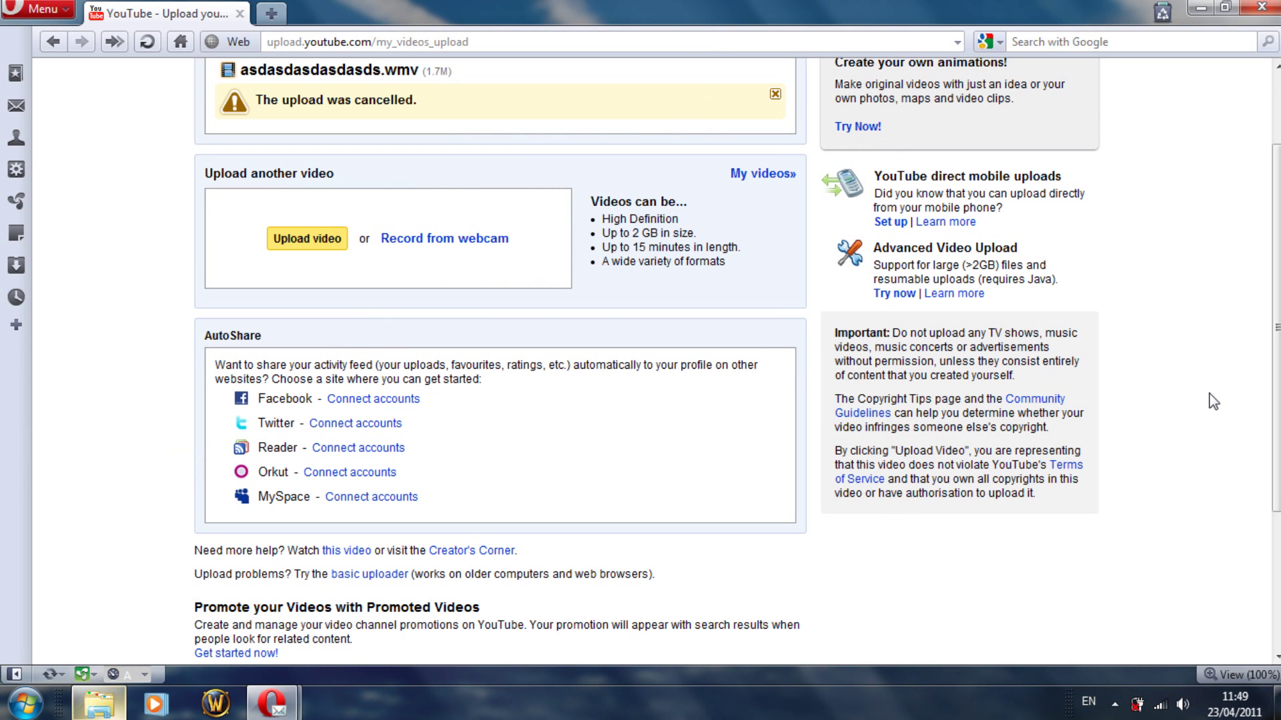
From the YouTube home page, start a video upload and pick the asdasdasdasda file.
scroll(1201, 397, "up", 3)
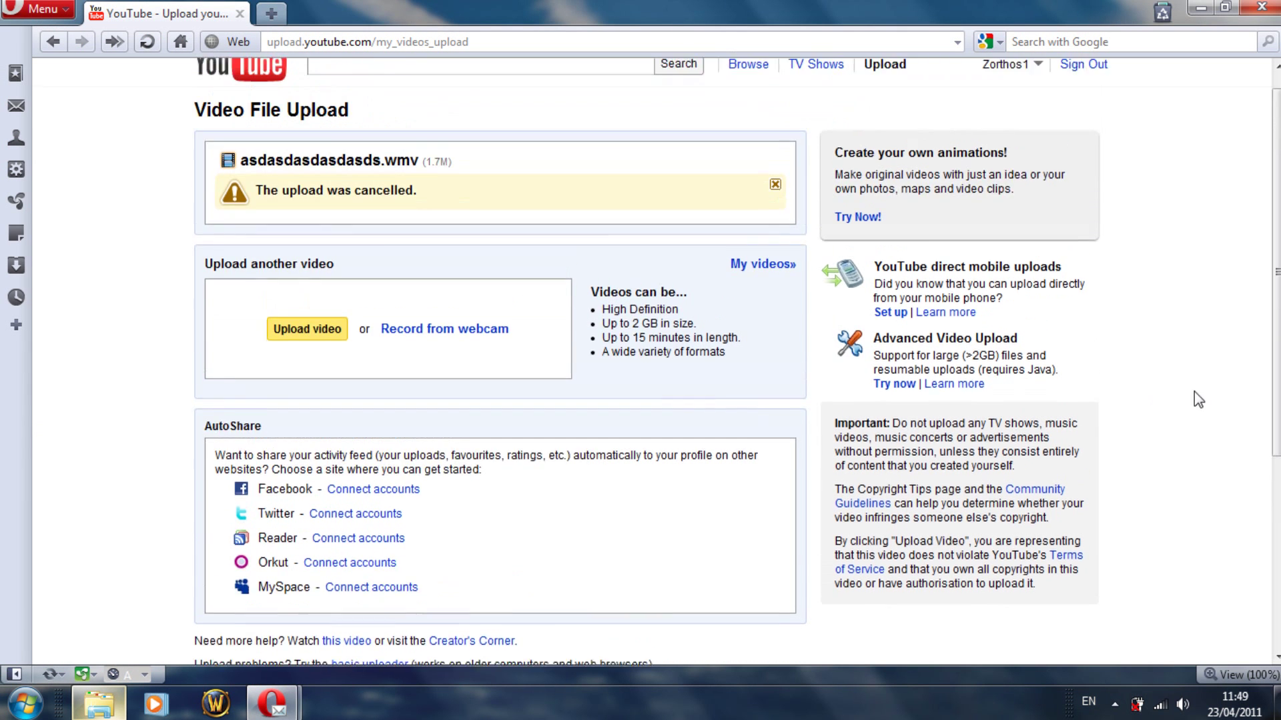
left_click(279, 86)
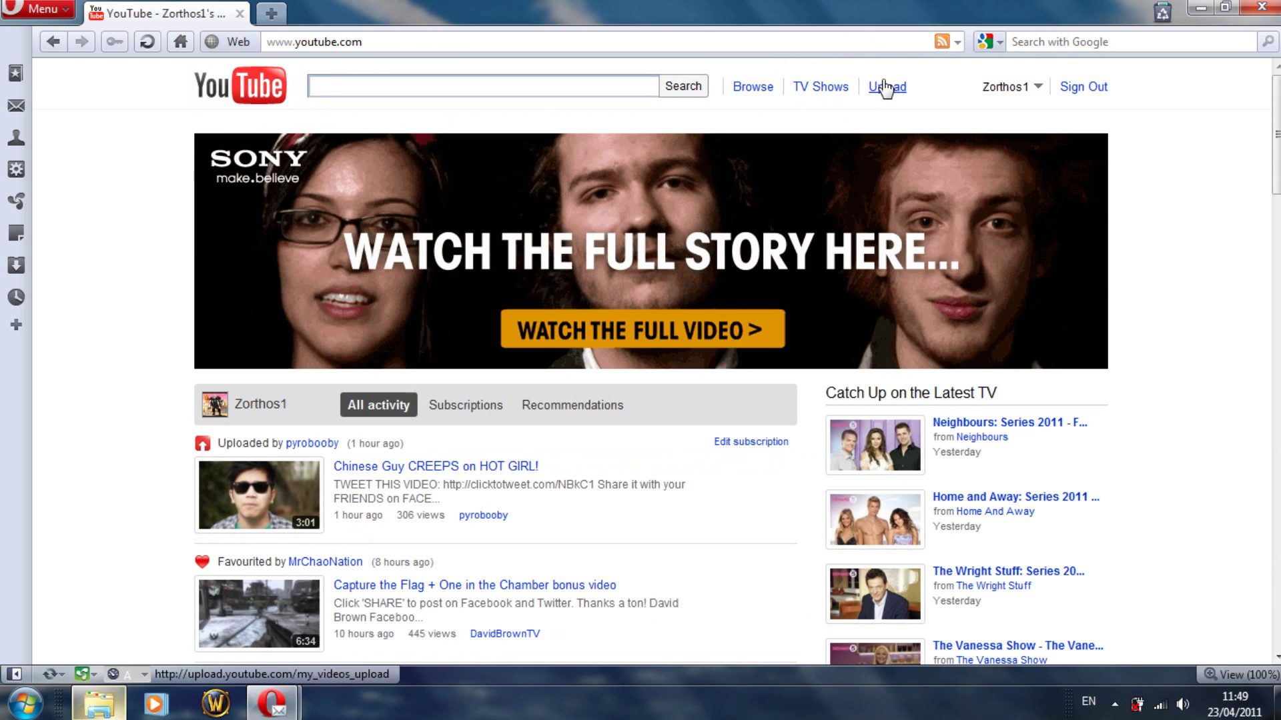
left_click(886, 87)
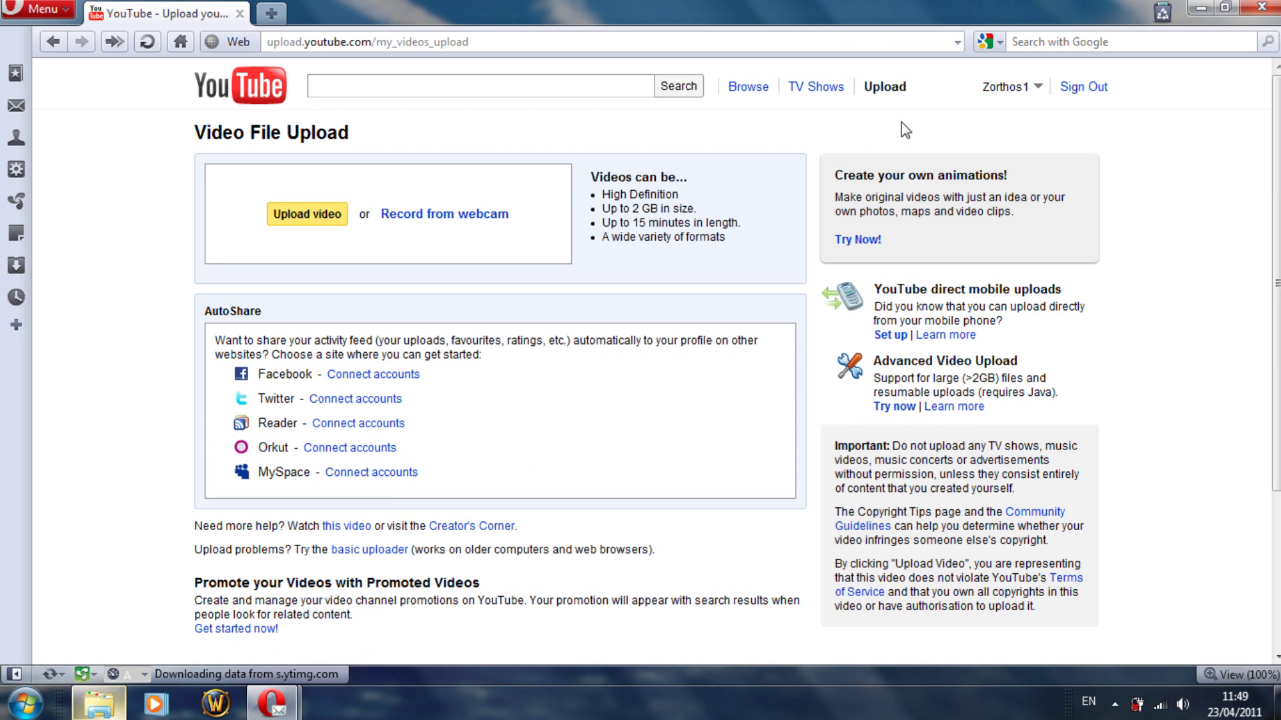
left_click(305, 214)
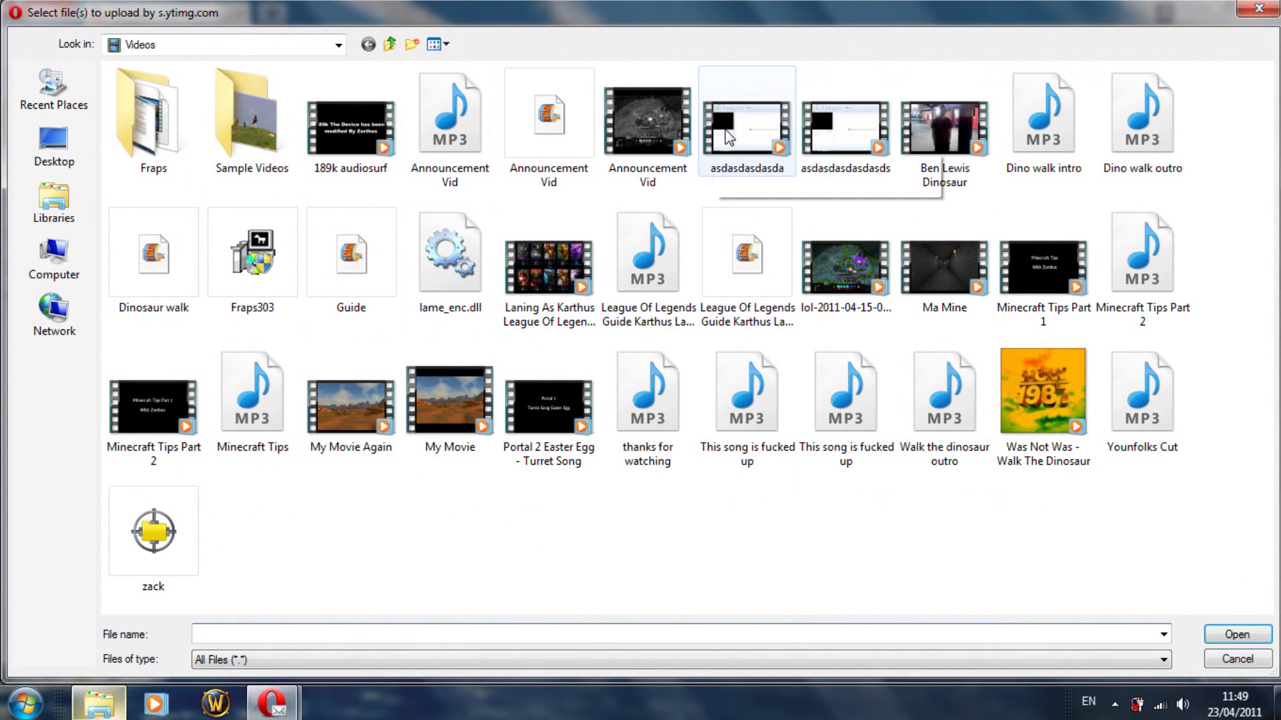
left_click(747, 127)
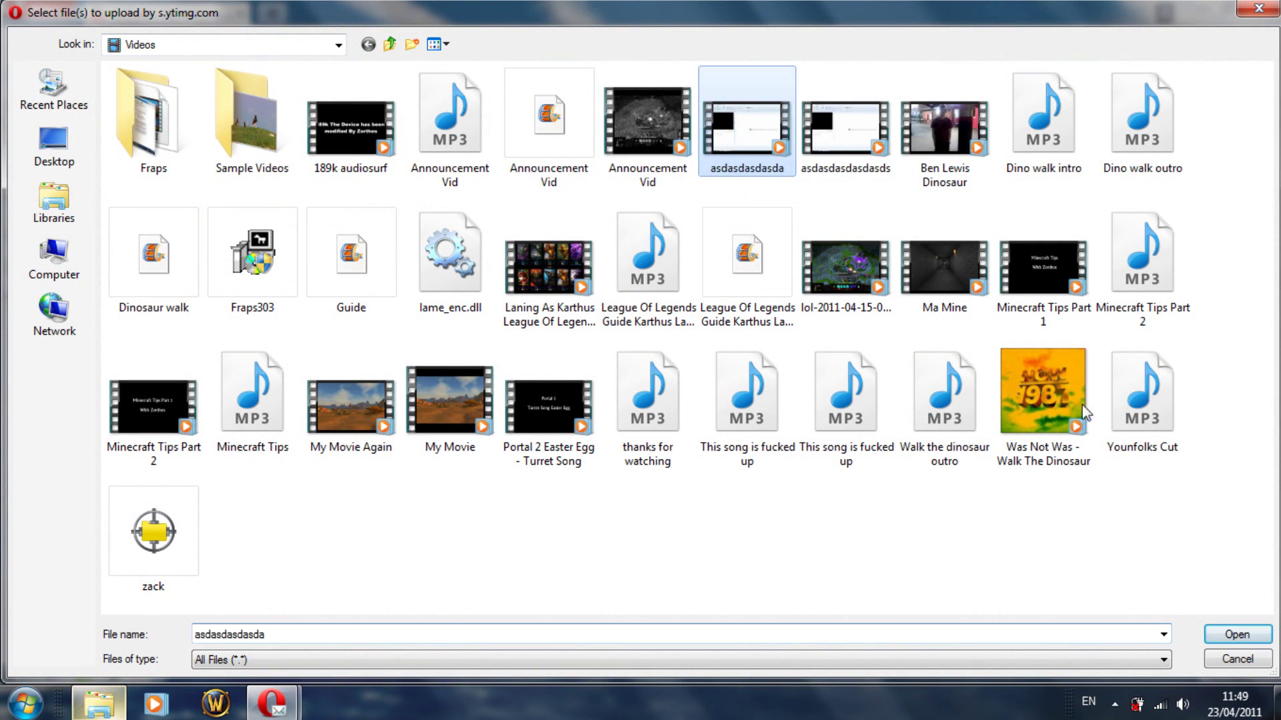
Upload asdasdasdasda.wmv with description 'This is cool lols.,' and tags asda, sadasd, asdas, asdasdas, asdas.
left_click(1256, 639)
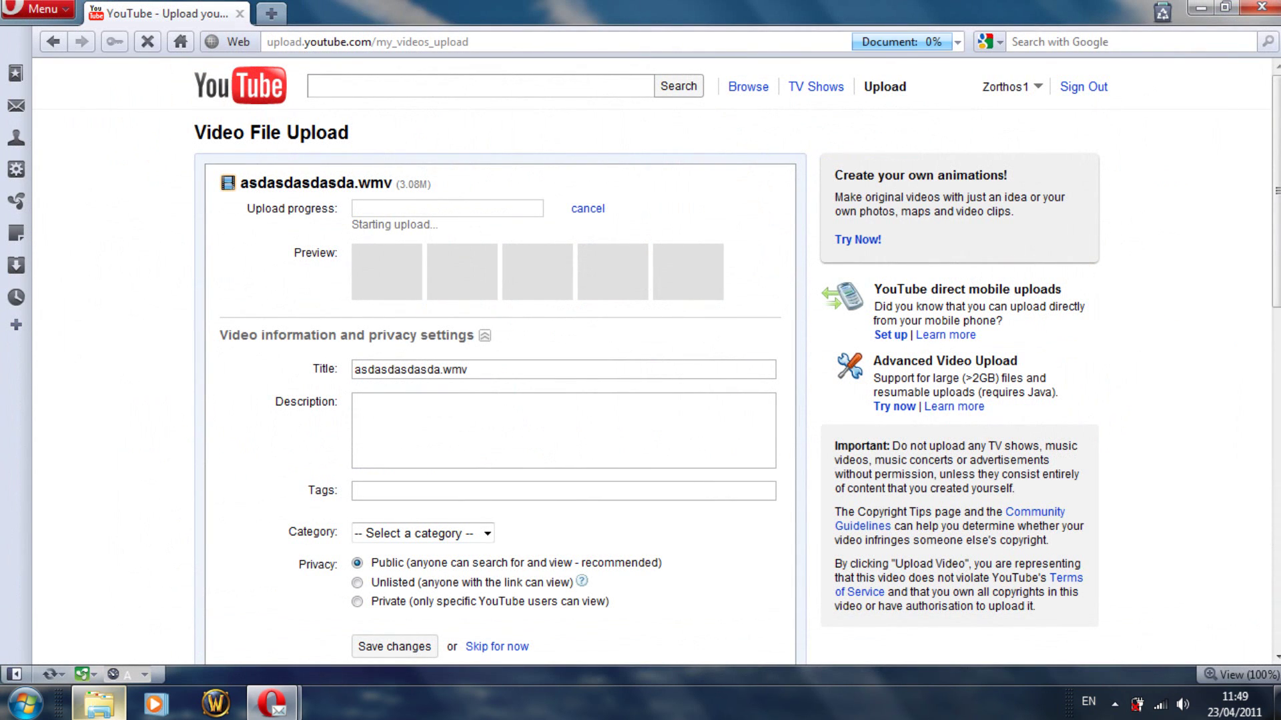
scroll(440, 373, "down", 3)
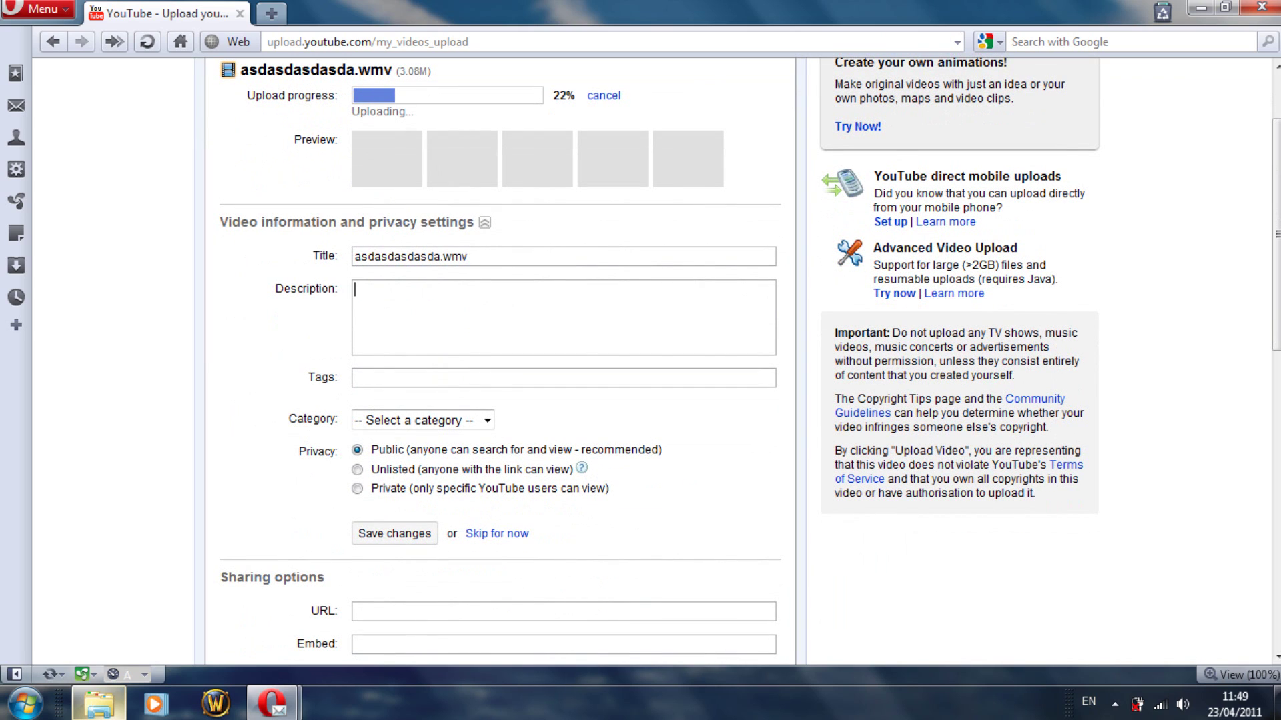
left_click(483, 322)
type("This is cool lols.")
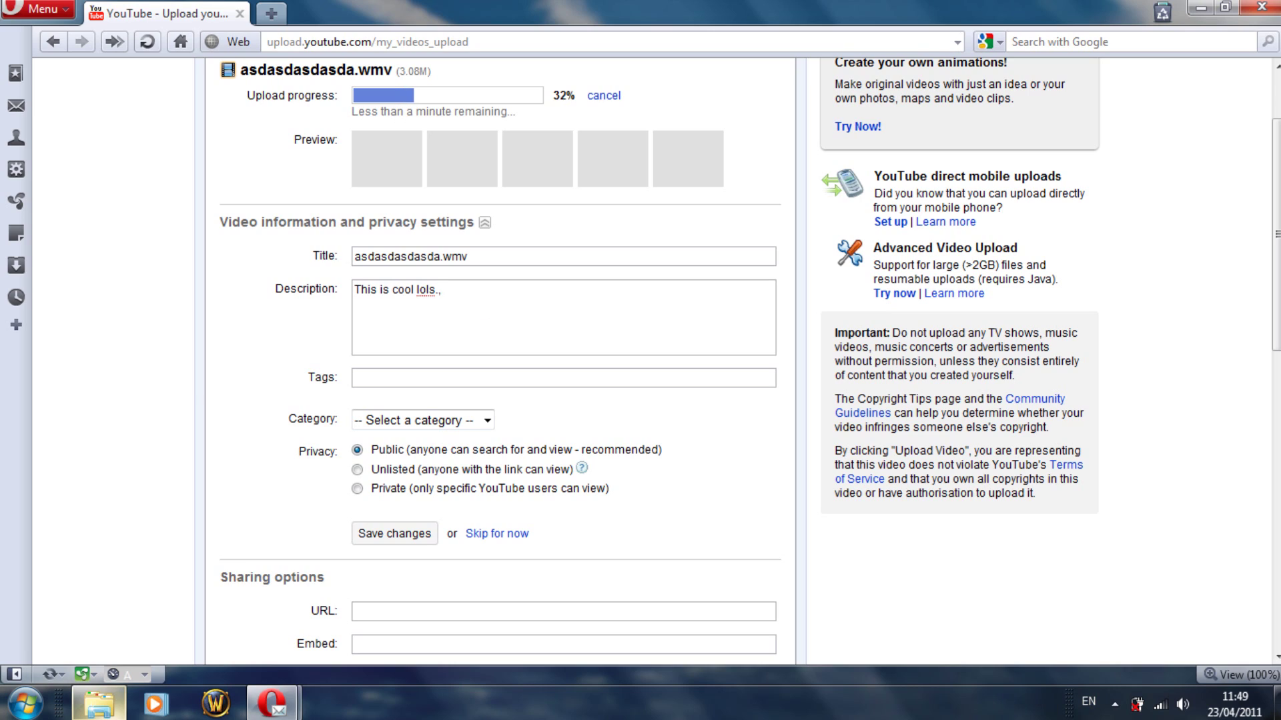
type(",")
key("Tab")
type("asda, sadasd, asdas, asdasd")
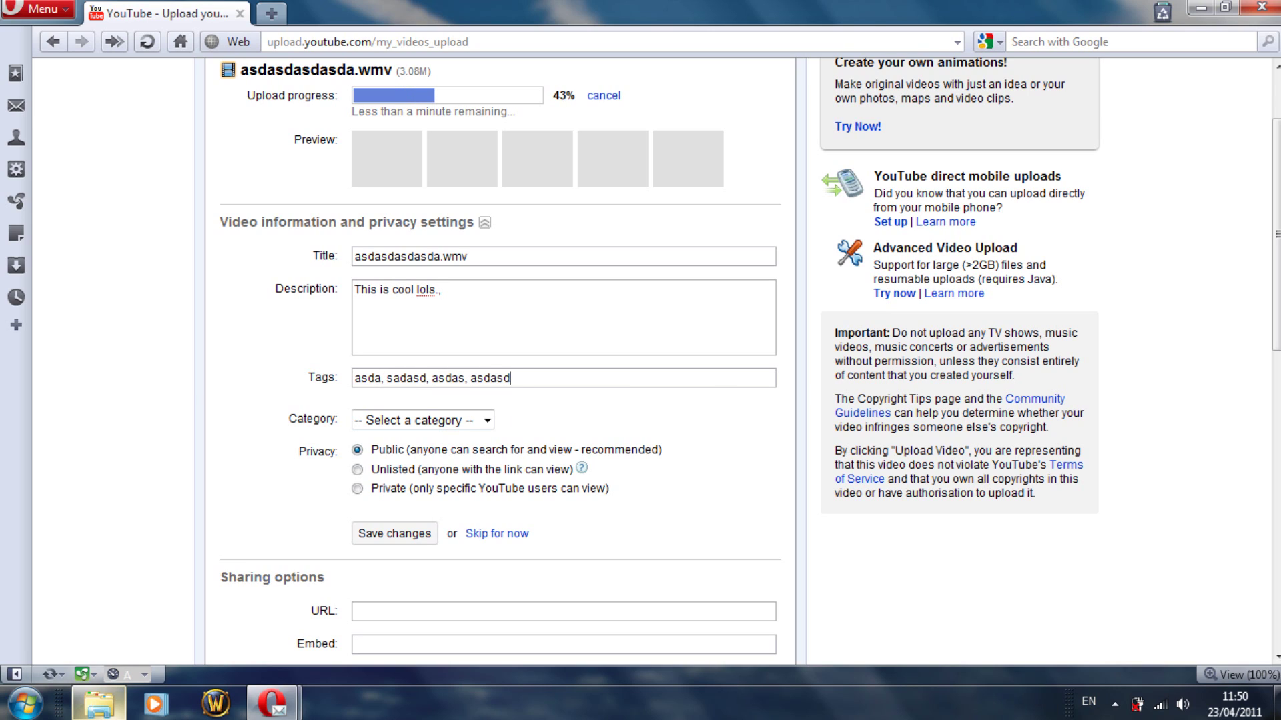
type("as, asdas")
Set the video category to Comedy, save the changes, then cancel the upload.
left_click(437, 420)
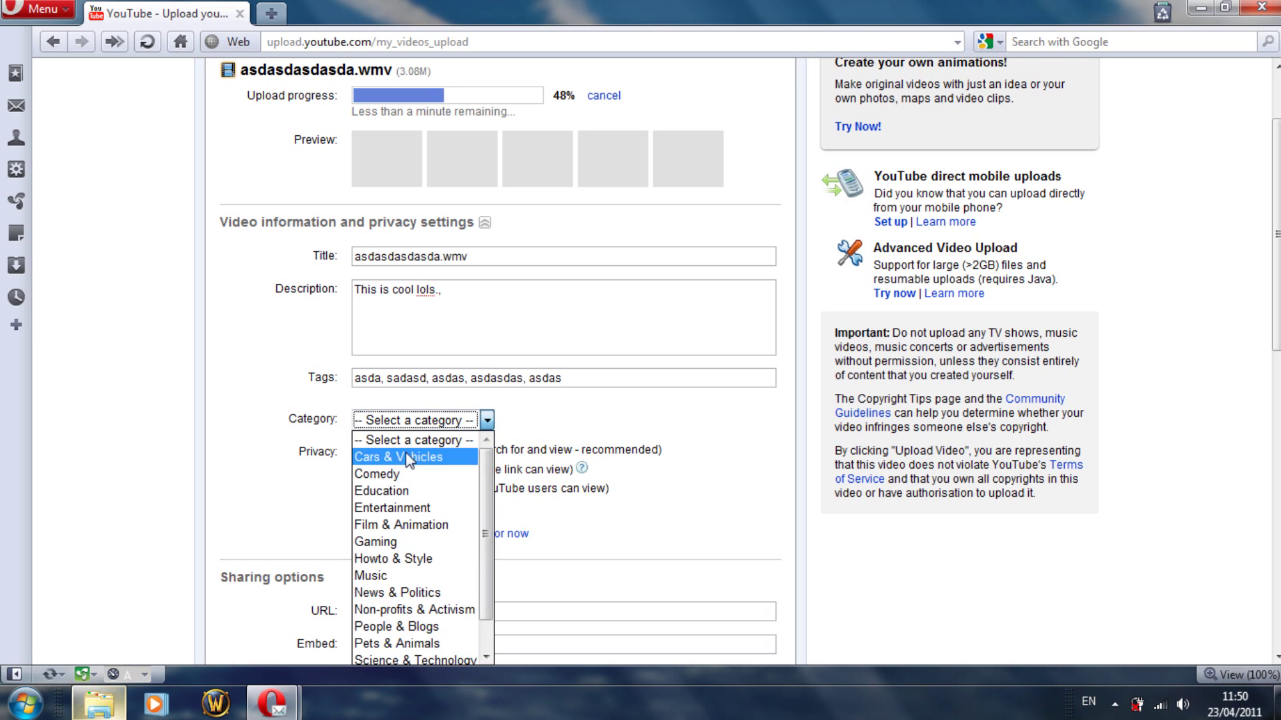
left_click(400, 473)
left_click(230, 427)
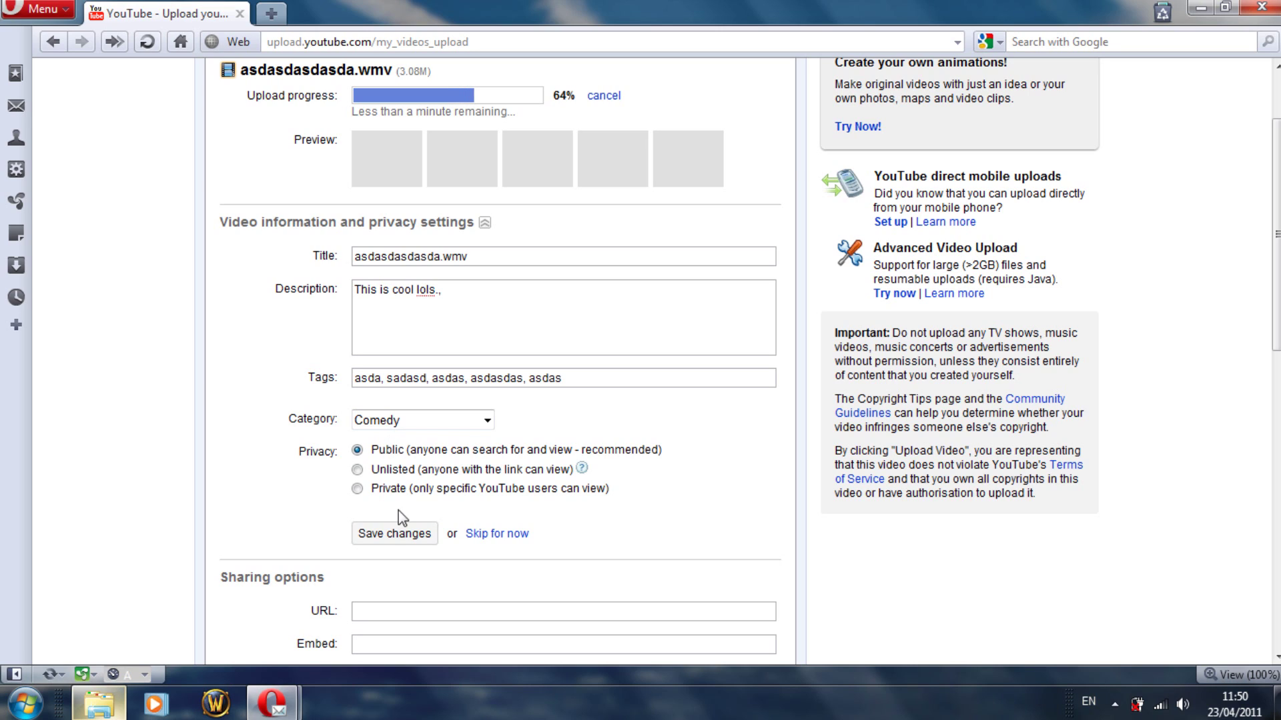
left_click(392, 533)
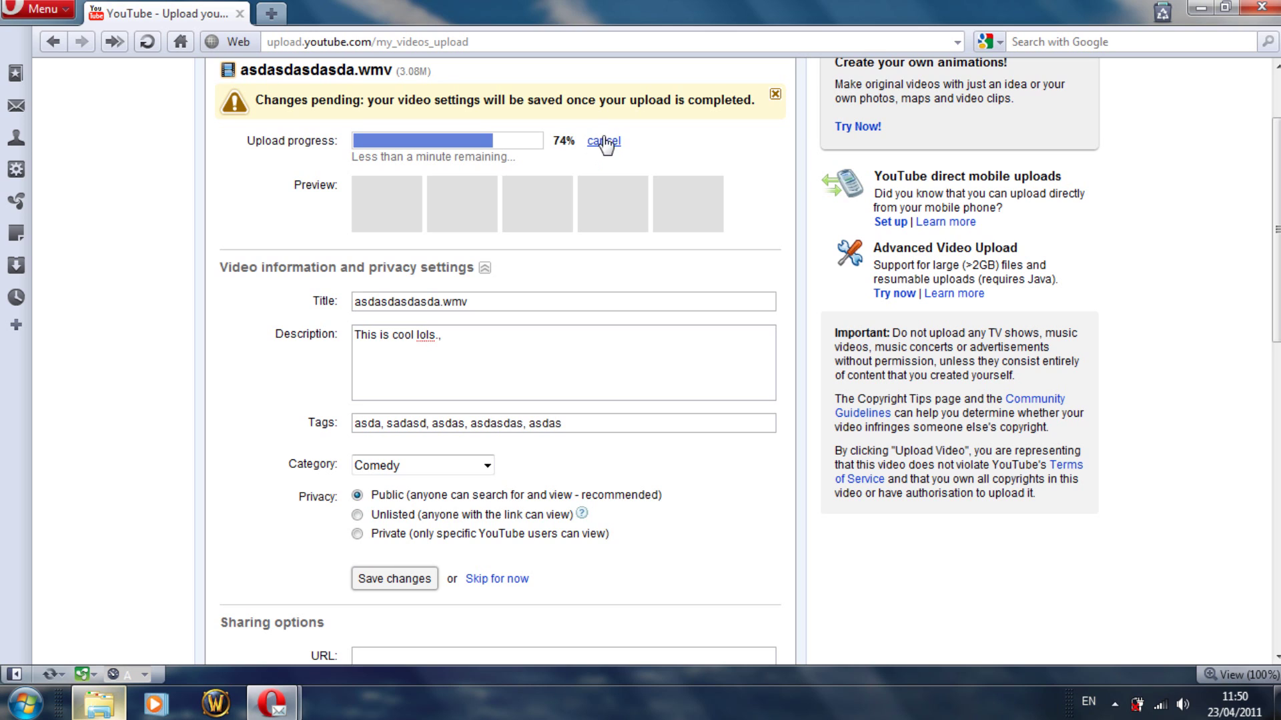
left_click(610, 141)
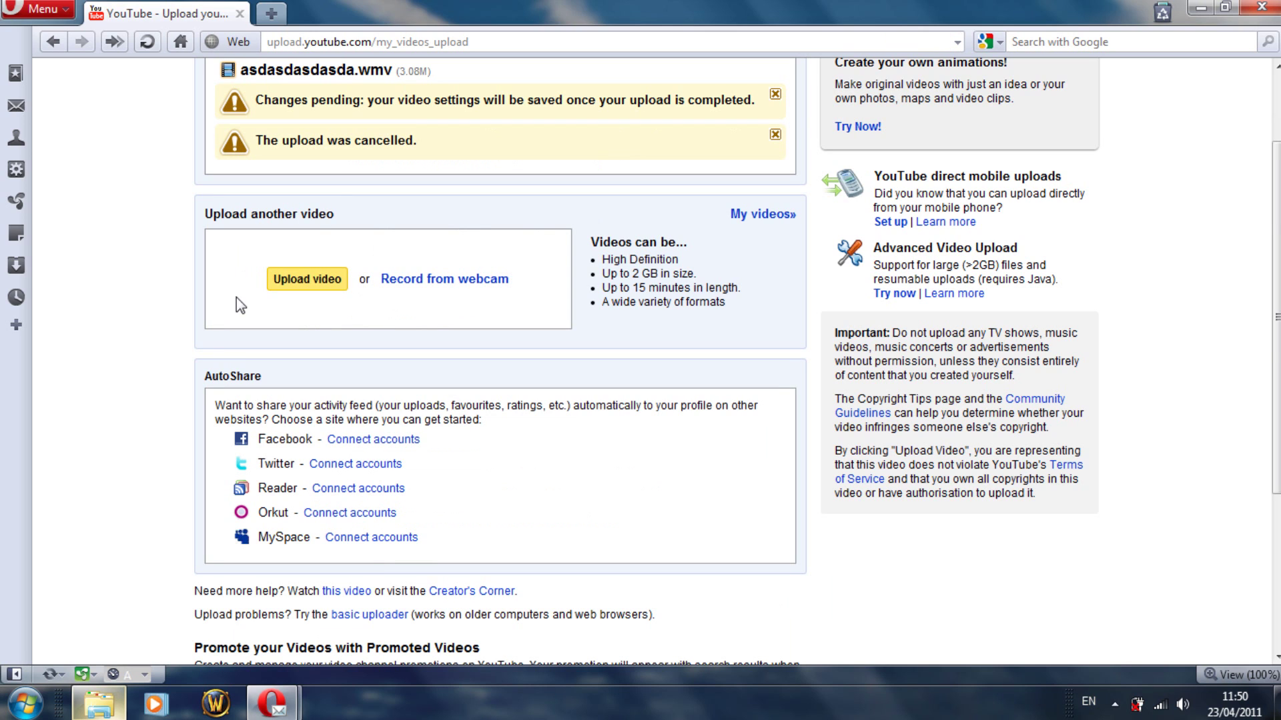